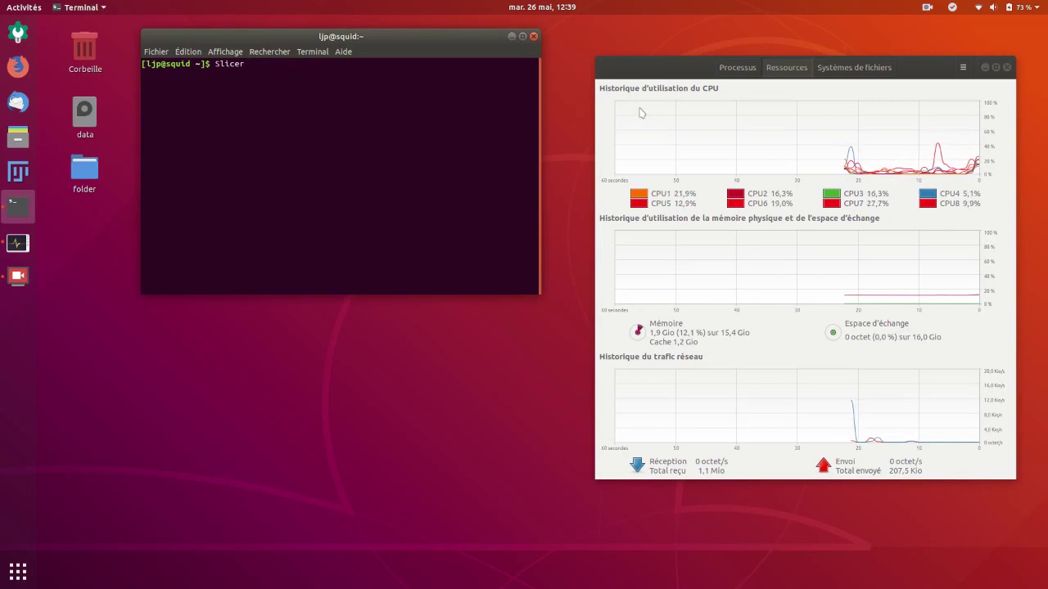
- Launch Slicer from the terminal and load graystack_2020-02-19_R14-17.nrrd and LJPNUC2P.nrrd into the scene
key(Return)
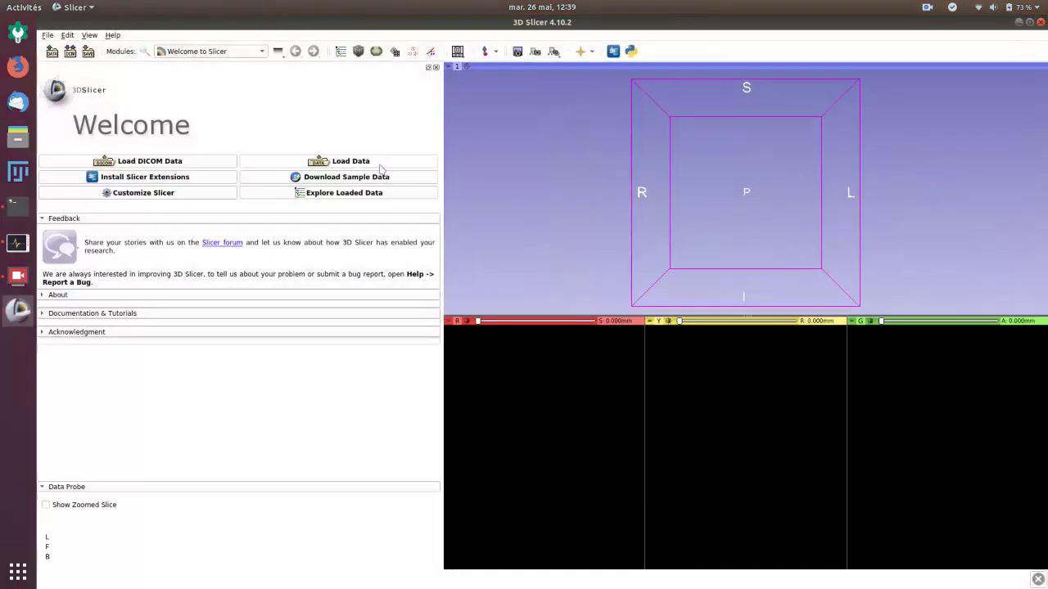
click(347, 168)
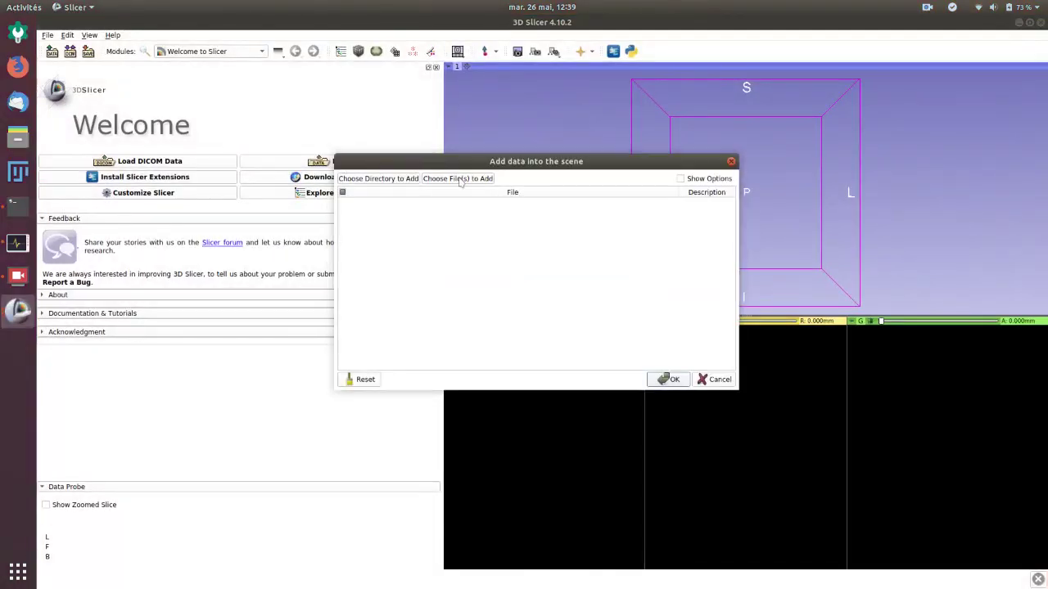
click(460, 180)
click(520, 298)
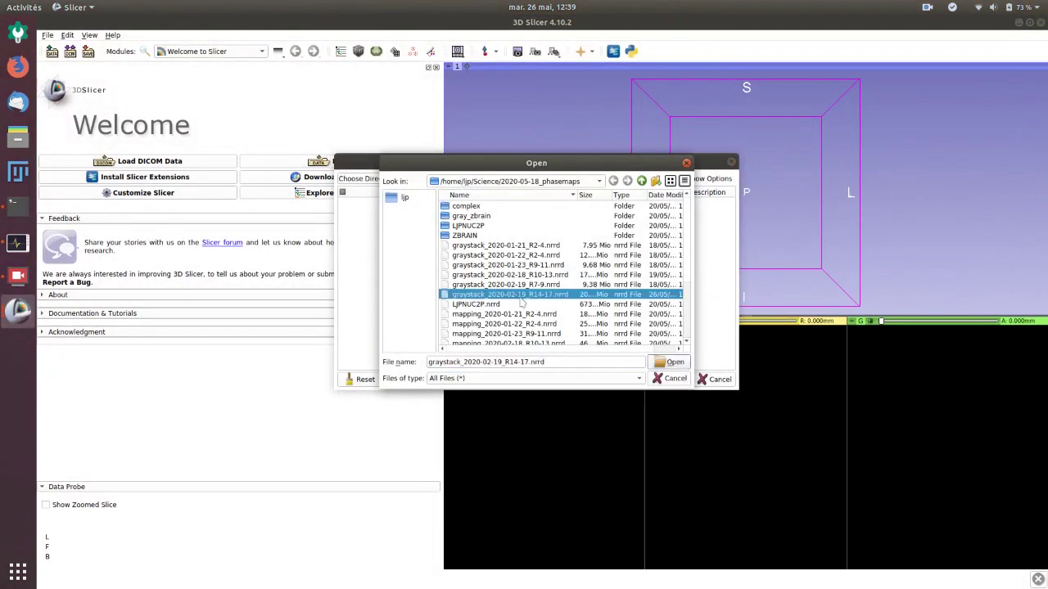
ctrl+click(475, 304)
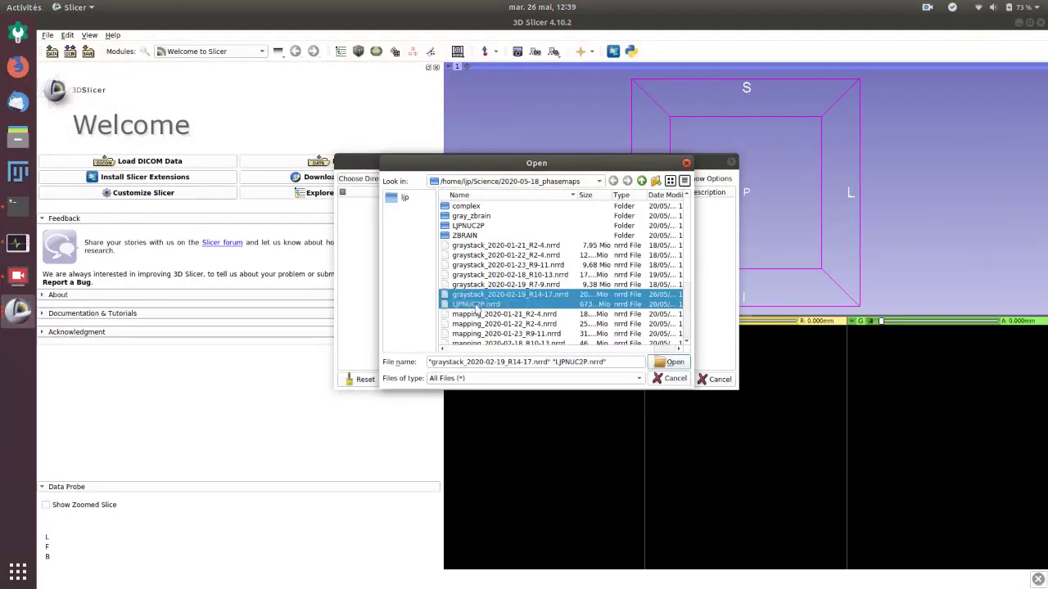
click(672, 364)
click(673, 380)
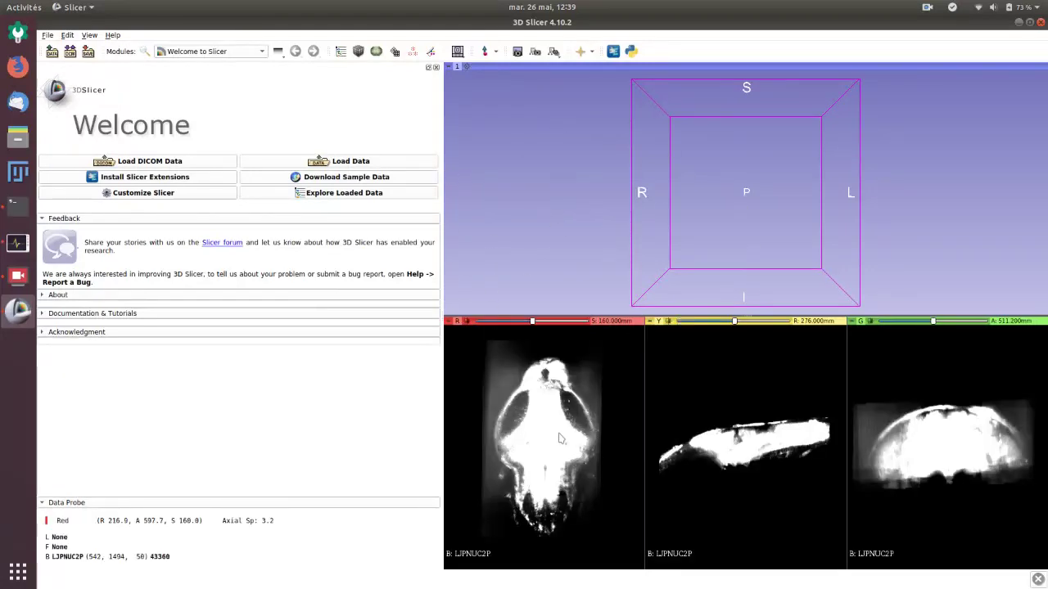
- Adjust the brightness and contrast of the LJPNUC2P volume in the axial slice so the brain structures stand out
drag(559, 433, 586, 421)
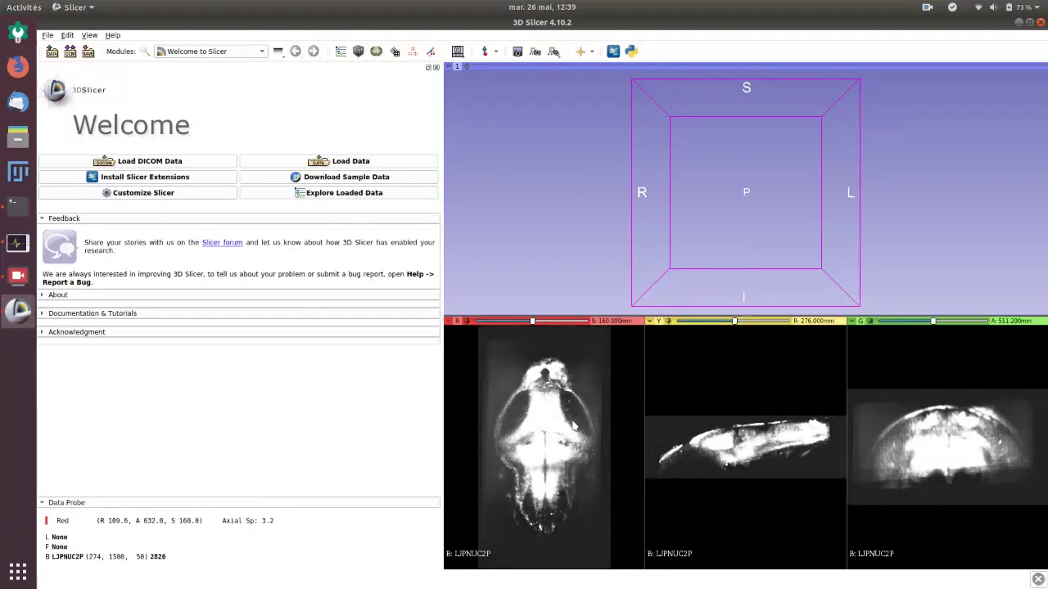
middle_drag(573, 426, 567, 403)
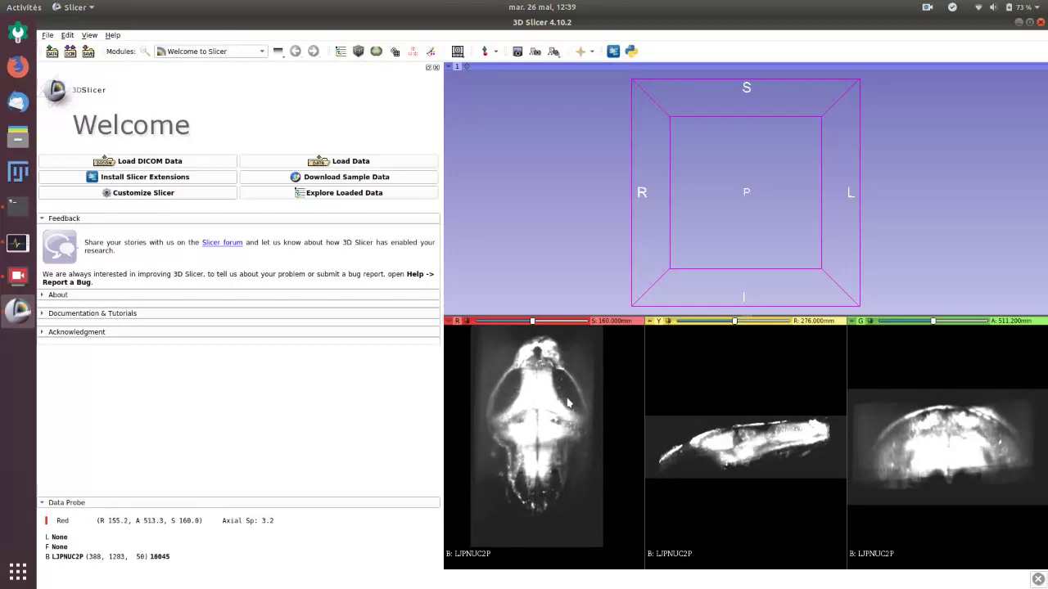
mouse_move(568, 402)
mouse_down()
mouse_move(516, 403)
mouse_move(572, 401)
mouse_up()
- Set up Landmark Registration with LJPNUC2P as the fixed volume and graystack_2020-02-19_R14-17 as the moving volume
click(234, 49)
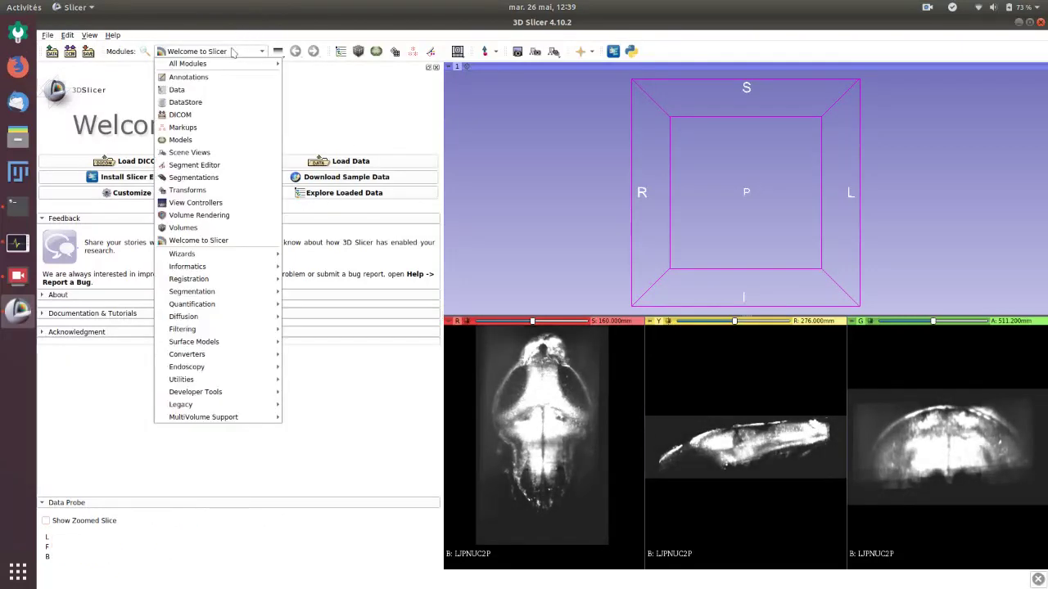
mouse_move(217, 281)
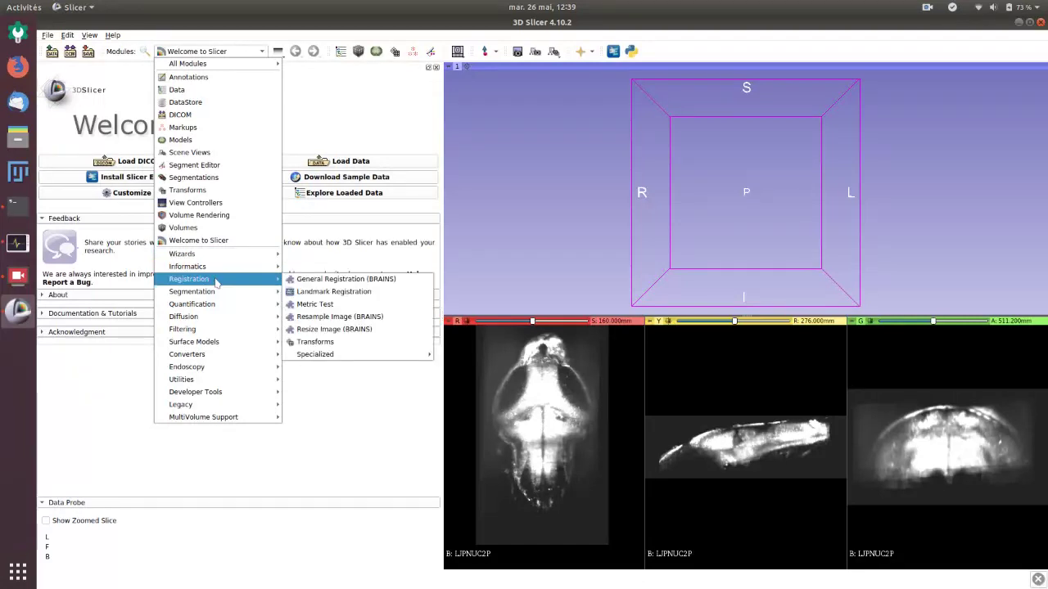
click(328, 296)
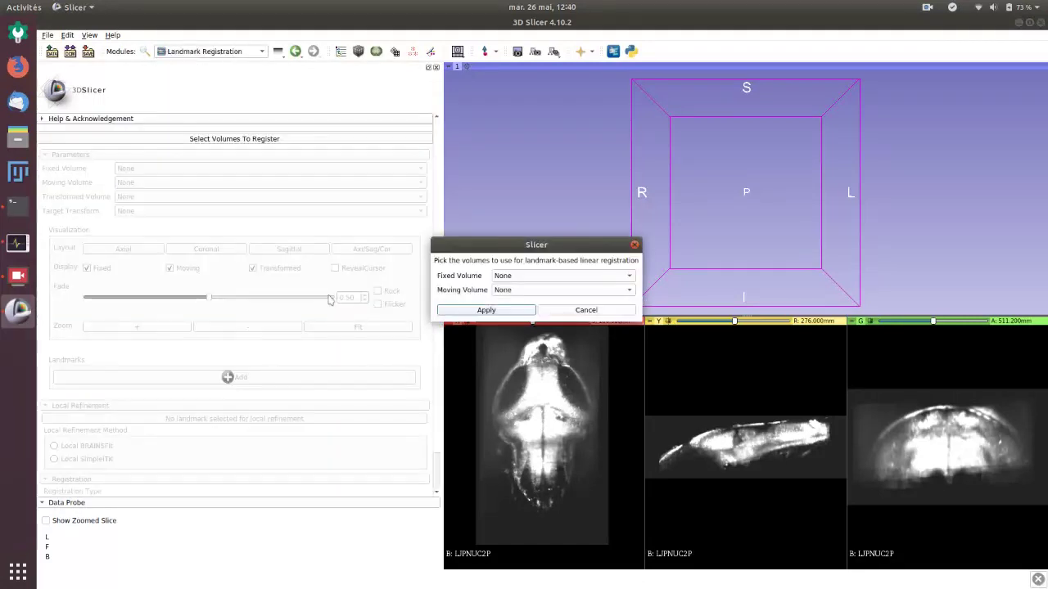
click(552, 277)
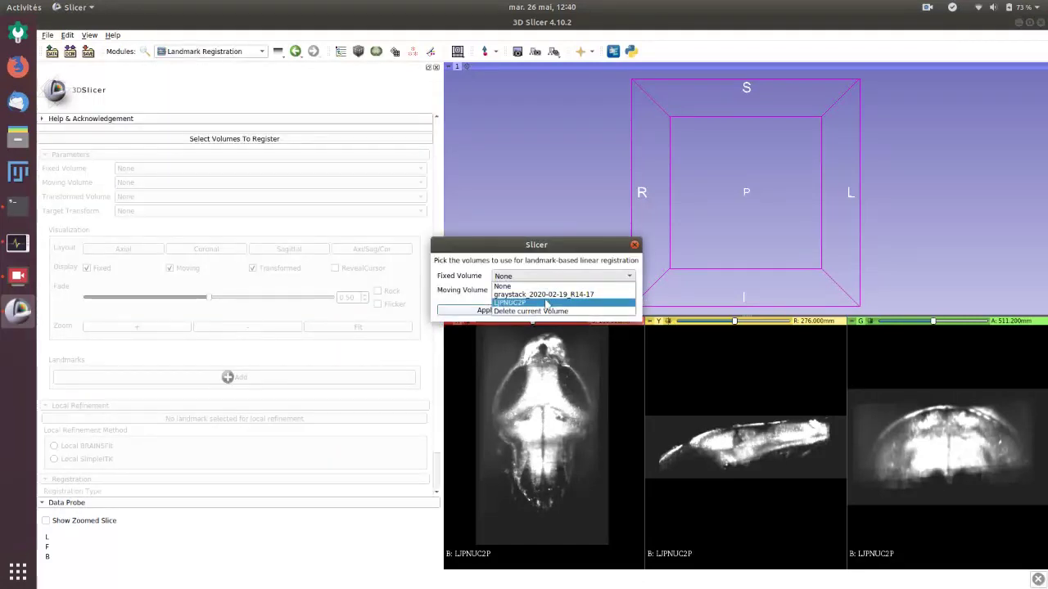
click(546, 304)
click(543, 291)
click(537, 308)
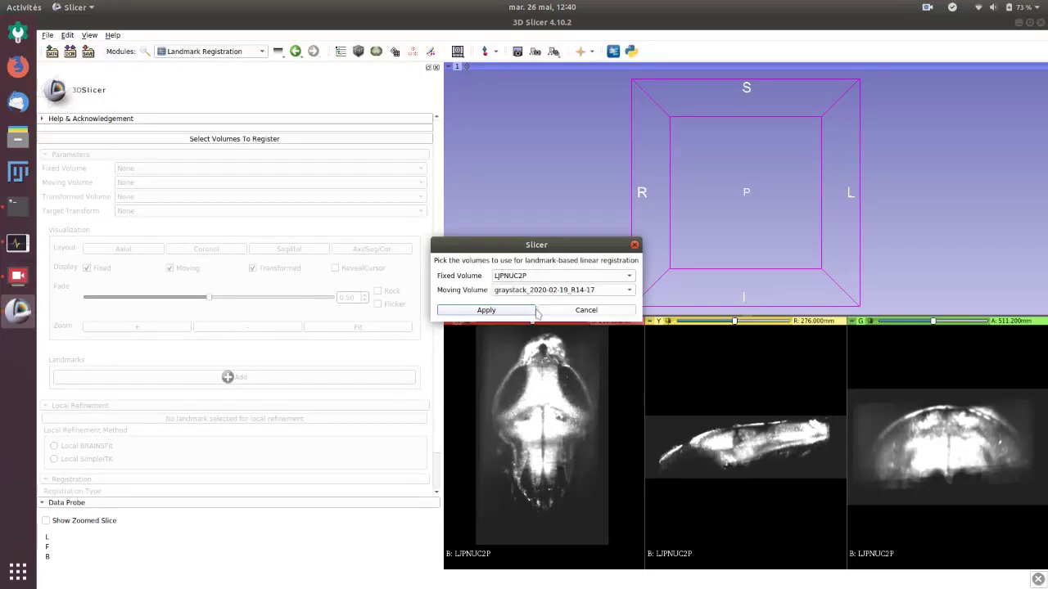
click(523, 313)
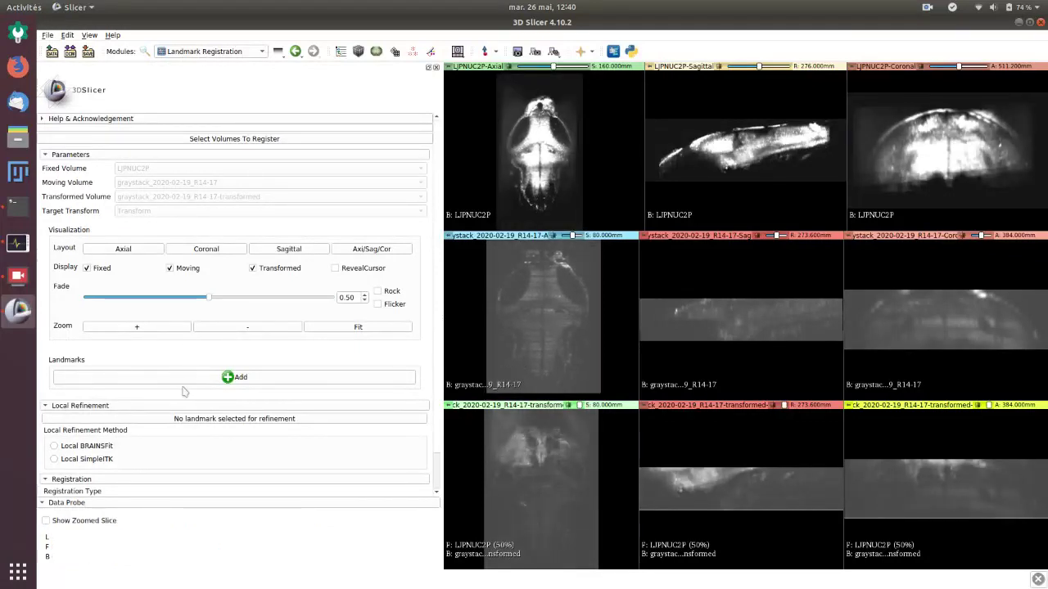
- Add a first landmark near the brain's midline in the moving volume's axial slice
scroll(186, 390, down, 1)
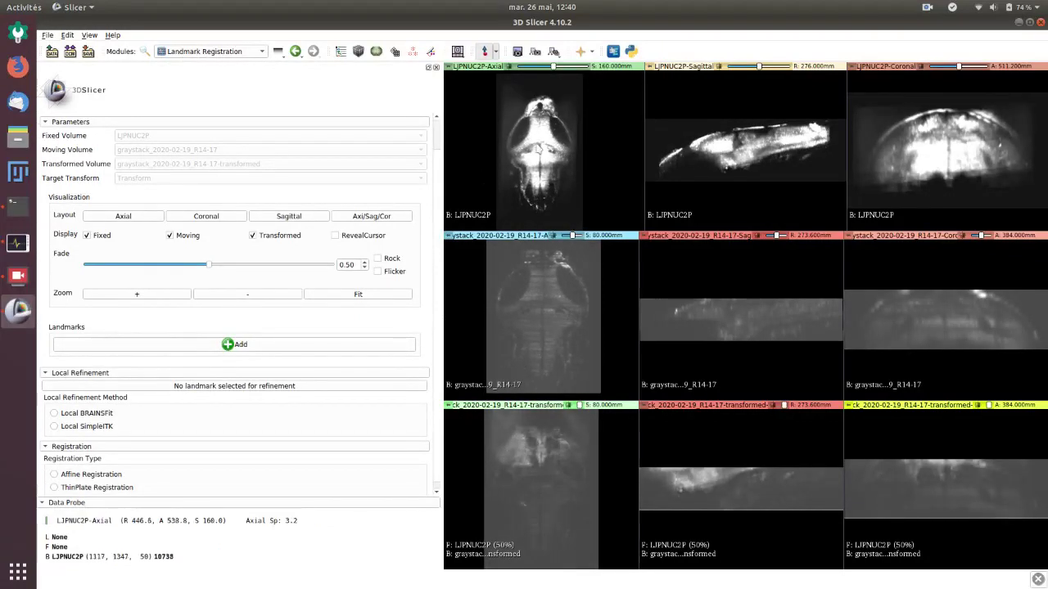
scroll(547, 150, up, 5)
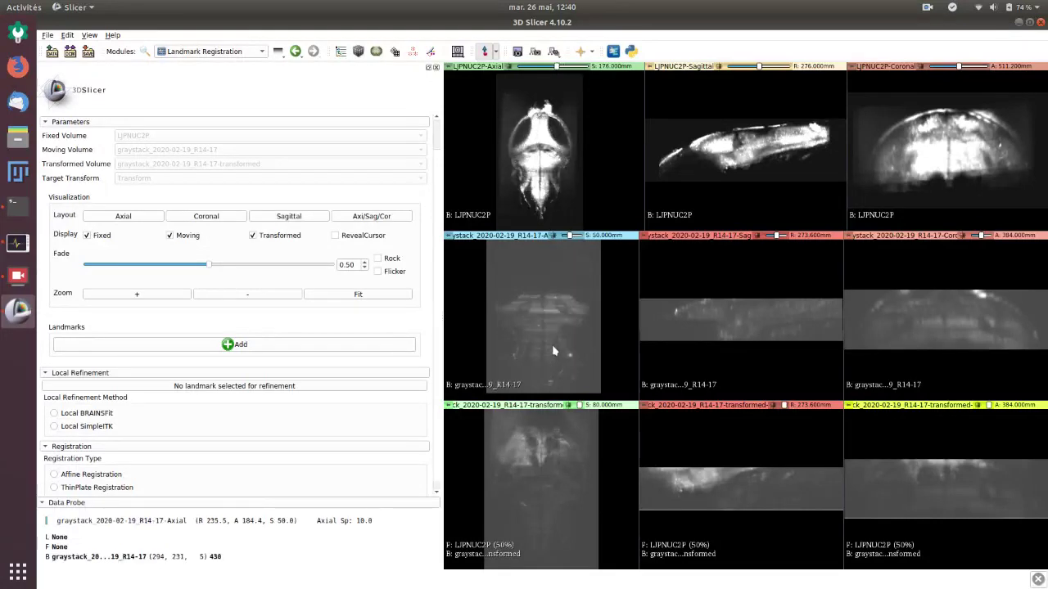
click(541, 301)
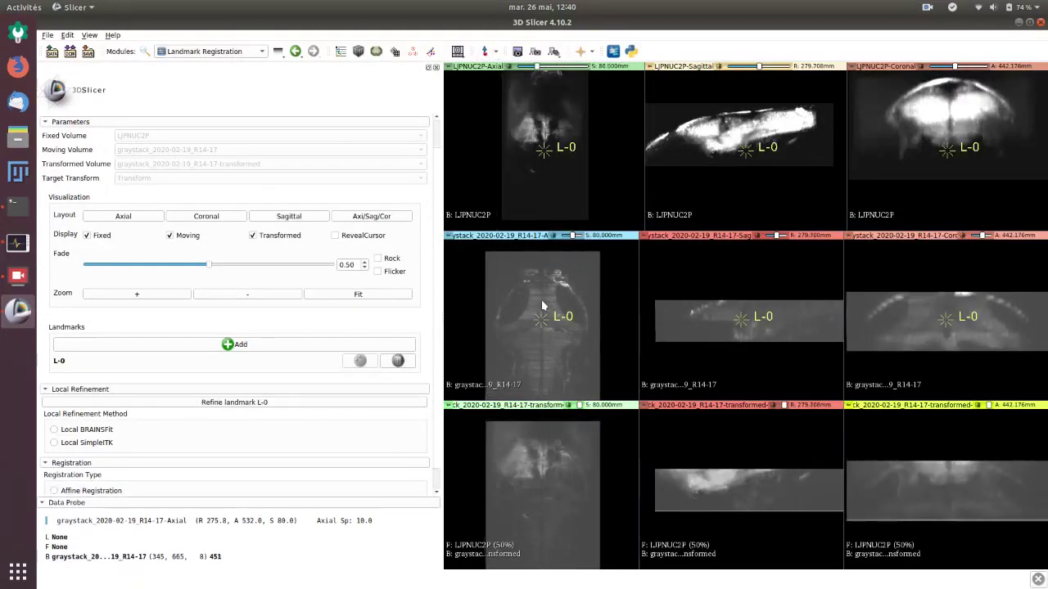
- Reposition landmark L-0 on the matching midline structure in the fixed volume's sagittal and axial views
middle_drag(579, 136, 569, 167)
middle_drag(791, 302, 787, 309)
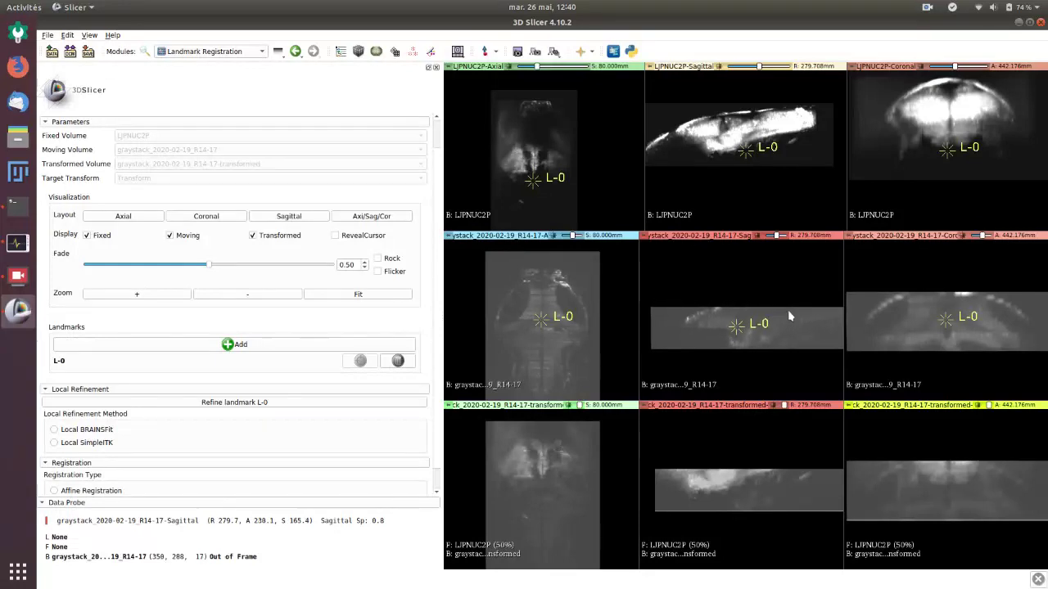
drag(751, 160, 727, 145)
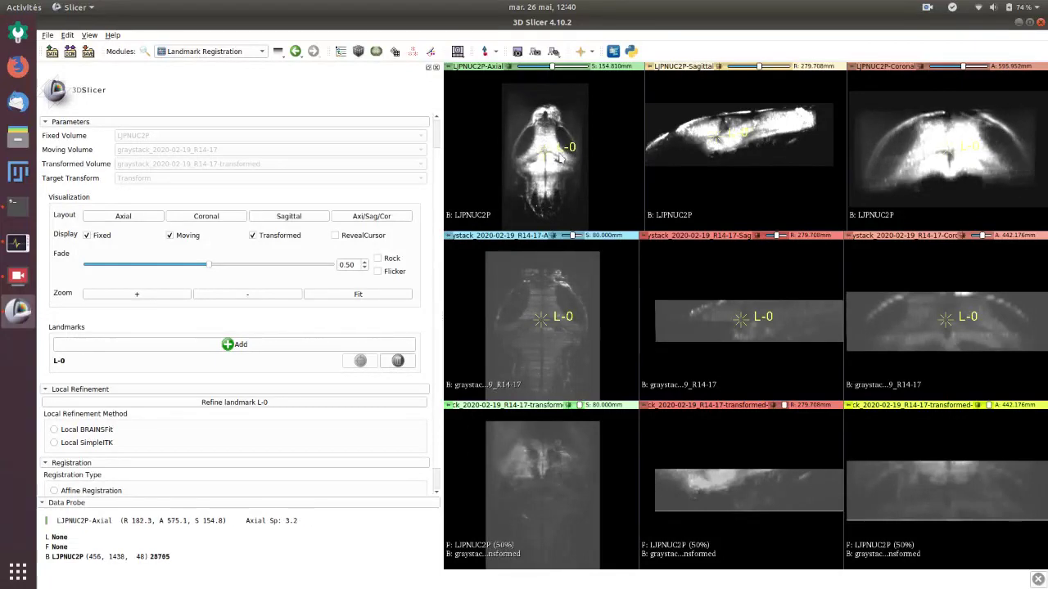
ctrl+scroll(561, 156, up, 5)
drag(519, 148, 521, 154)
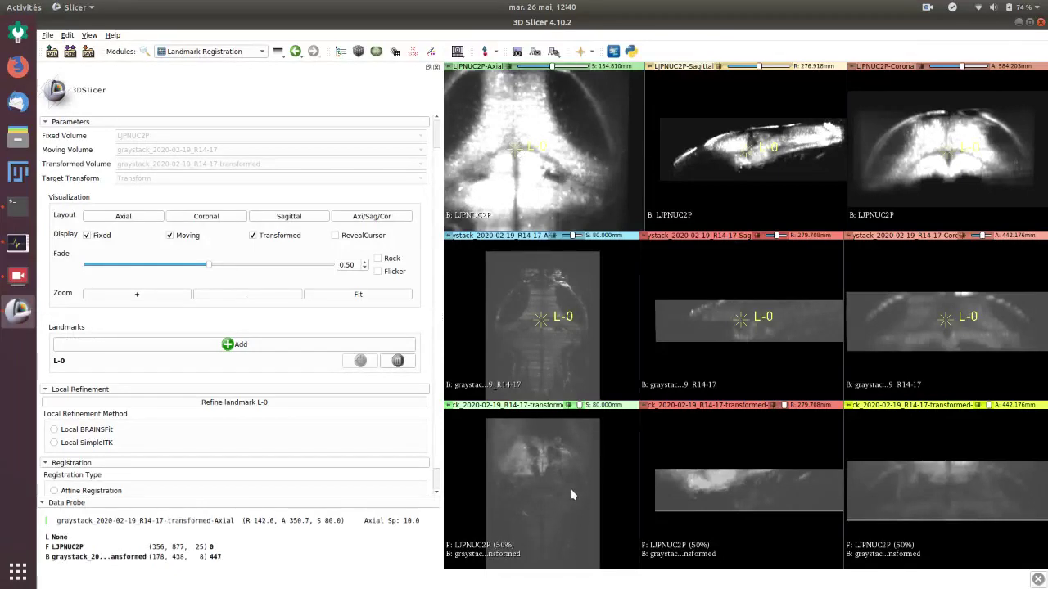
- Choose affine registration and shift landmark L-0 slightly in the moving volume's axial view
scroll(388, 429, down, 1)
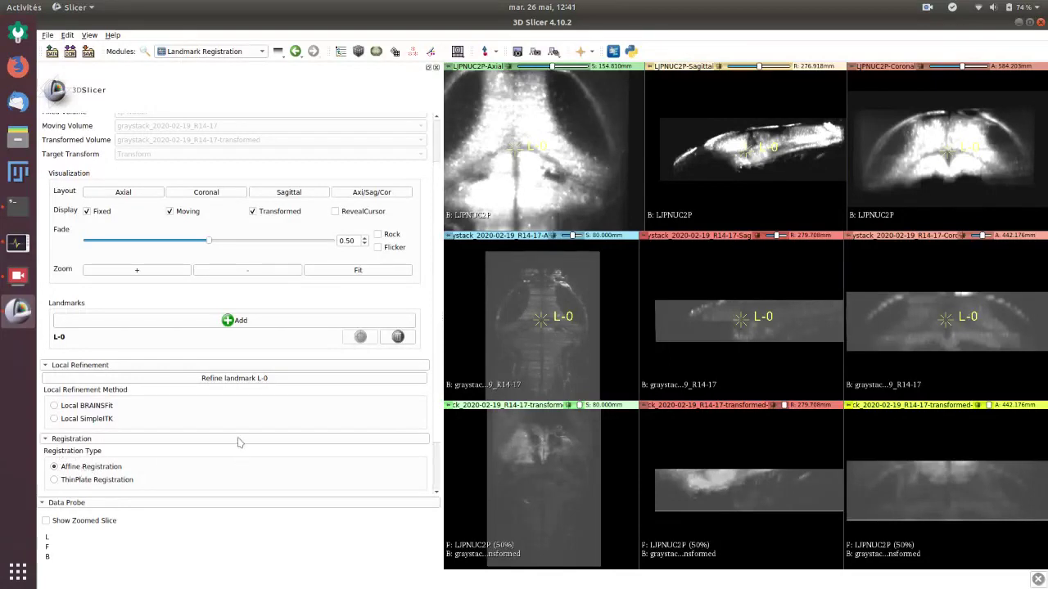
scroll(237, 438, down, 3)
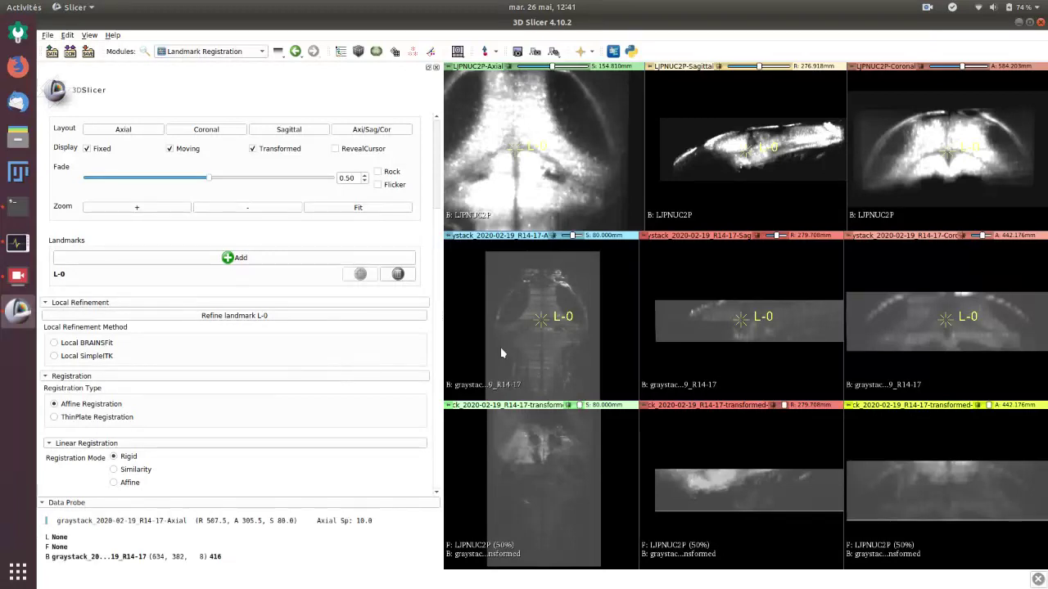
mouse_move(547, 329)
mouse_down()
mouse_move(551, 314)
mouse_move(534, 307)
mouse_move(542, 322)
mouse_up()
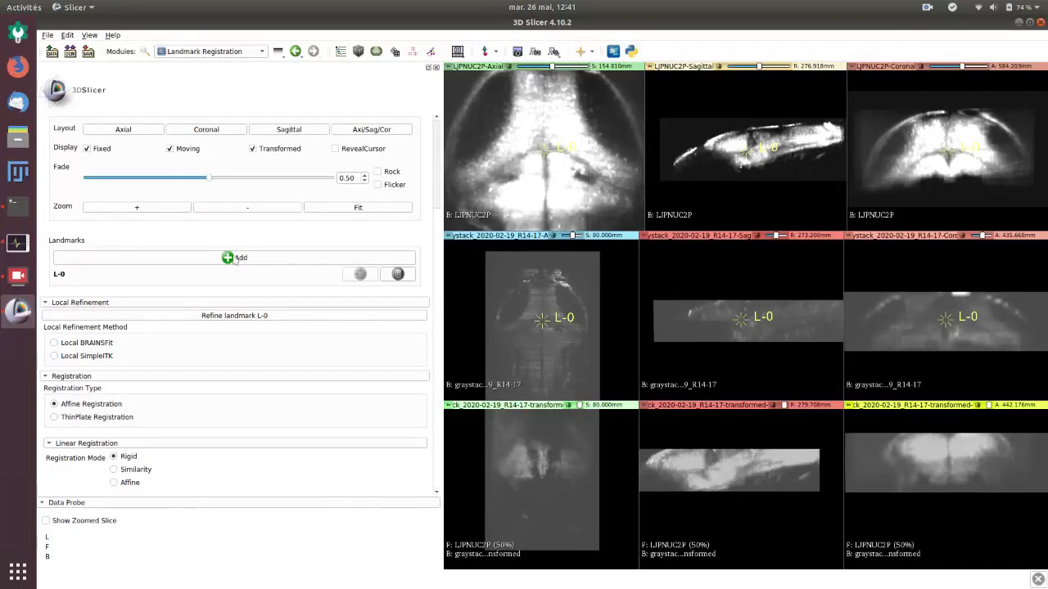
- Raise the transformed volume's contrast with Fade at 0.00, and set Fade to 0.45
drag(211, 182, 80, 167)
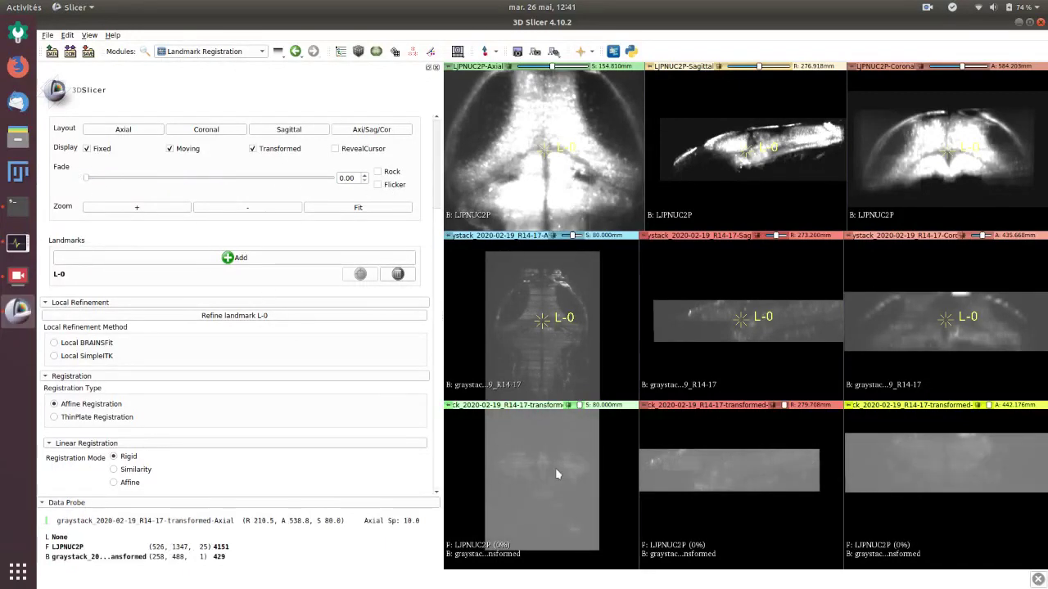
drag(556, 474, 520, 468)
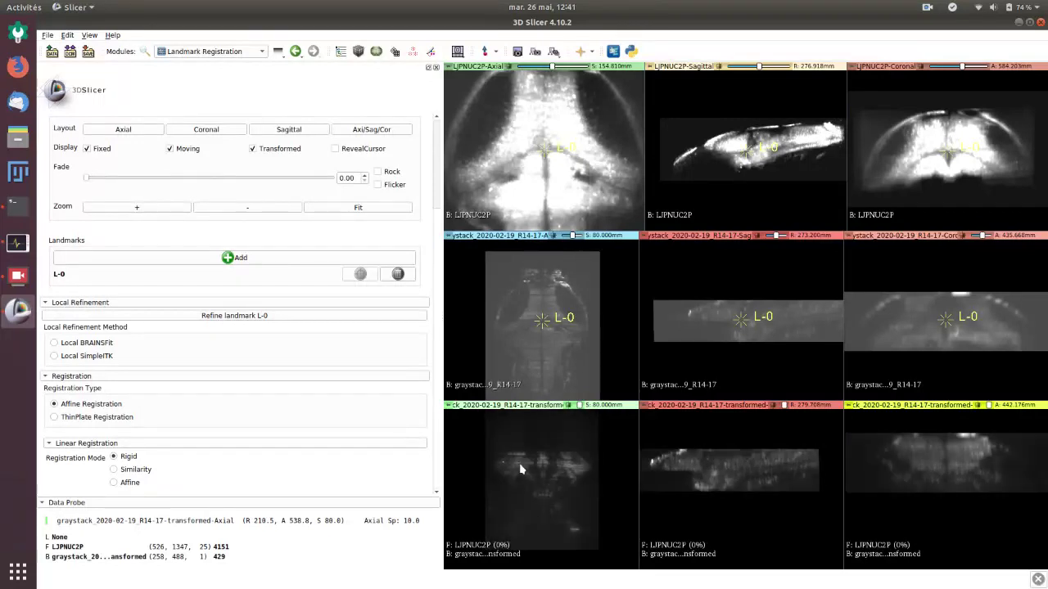
drag(97, 184, 196, 193)
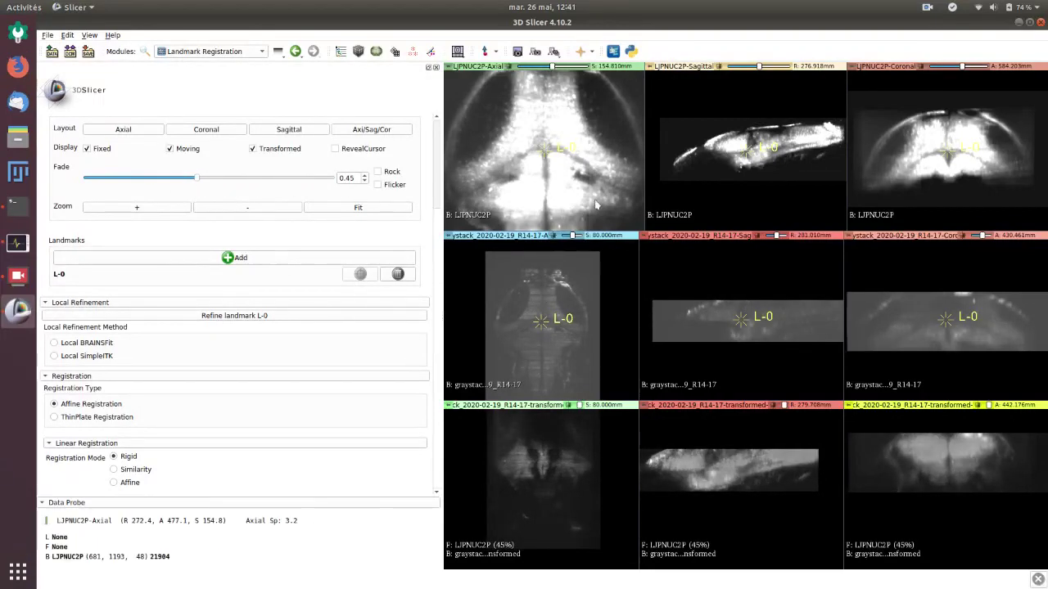
- Add a second landmark near the front of the brain in the fixed volume's sagittal view, and brighten the moving volume
click(248, 261)
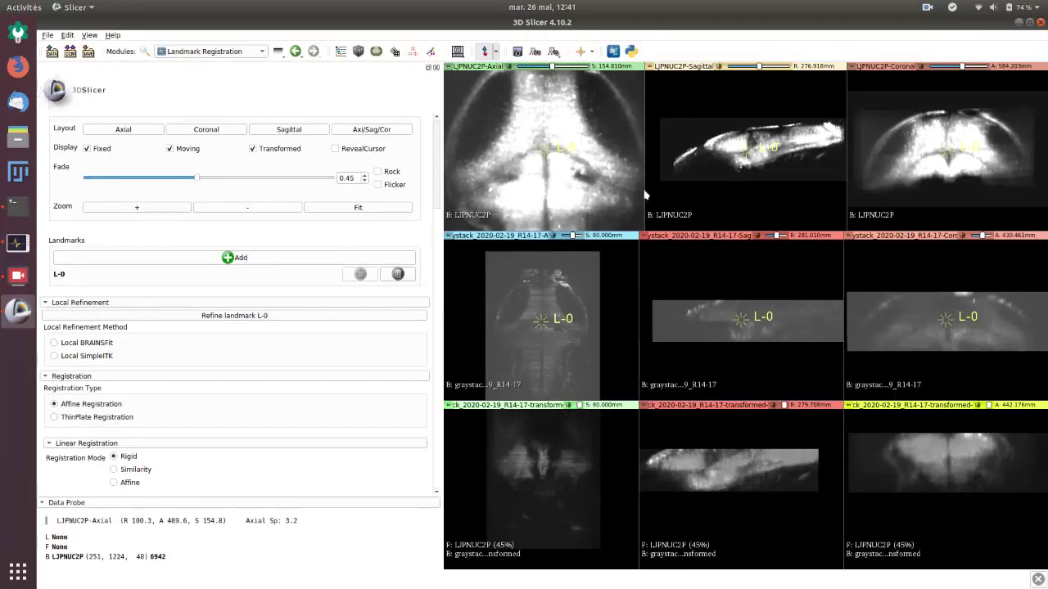
click(705, 148)
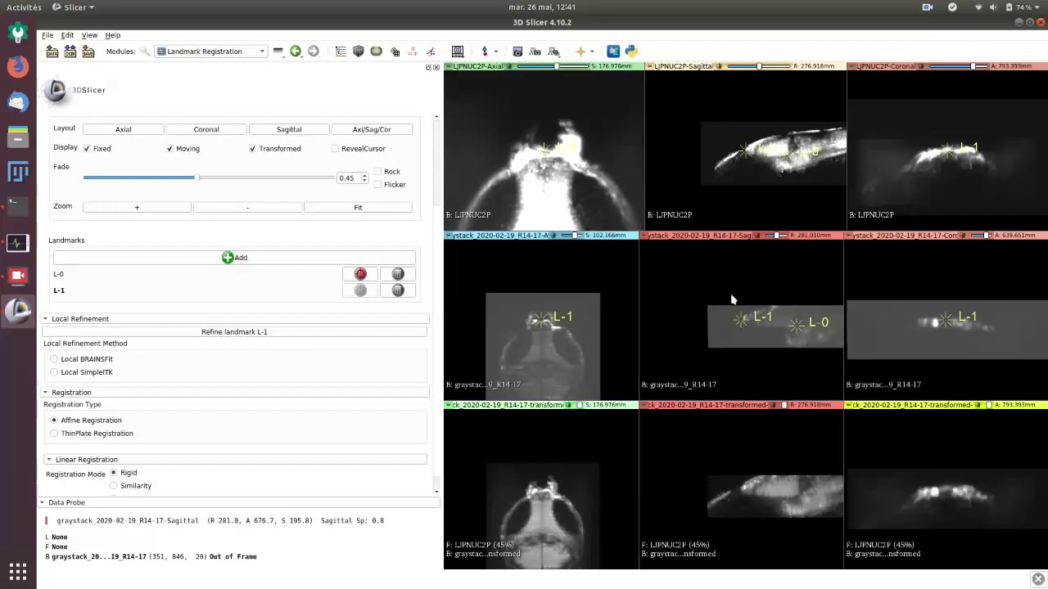
ctrl+scroll(750, 320, down, 1)
drag(778, 305, 787, 307)
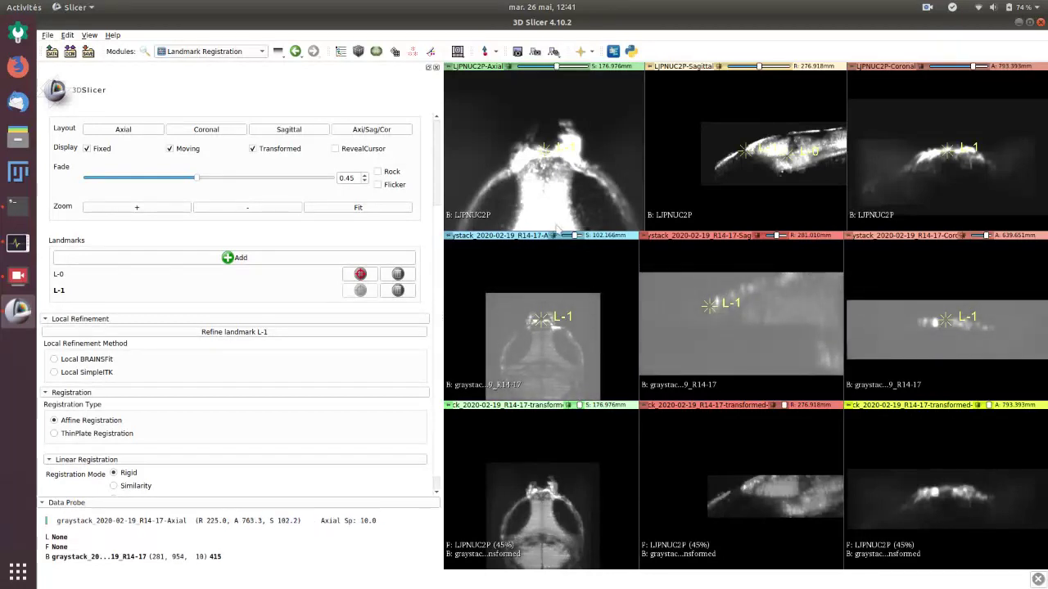
- Move landmark L-1 onto the anterior midline in the fixed volume's axial view
ctrl+scroll(562, 144, up, 4)
middle_drag(565, 189, 571, 157)
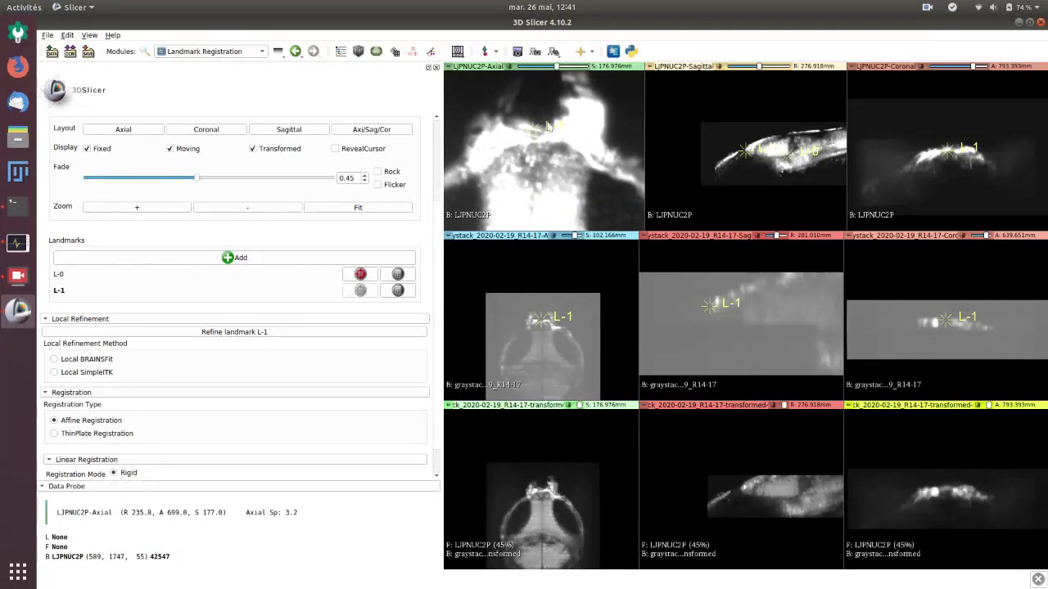
drag(536, 126, 538, 132)
- Fine-tune landmark L-1 on the anterior midline in the moving volume's axial view to match the fixed volume
ctrl+scroll(562, 319, up, 5)
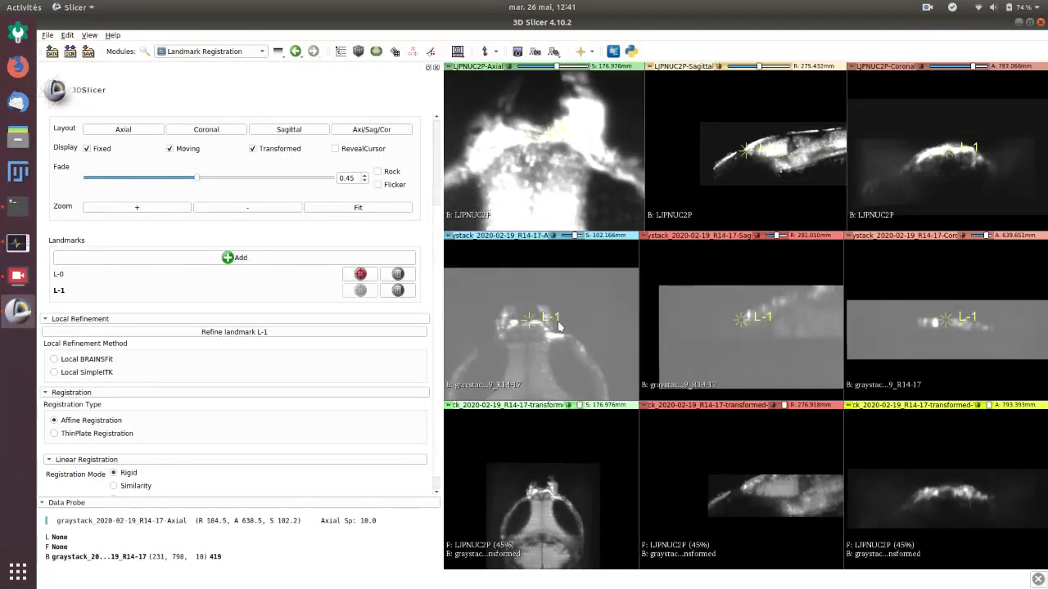
drag(516, 327, 517, 329)
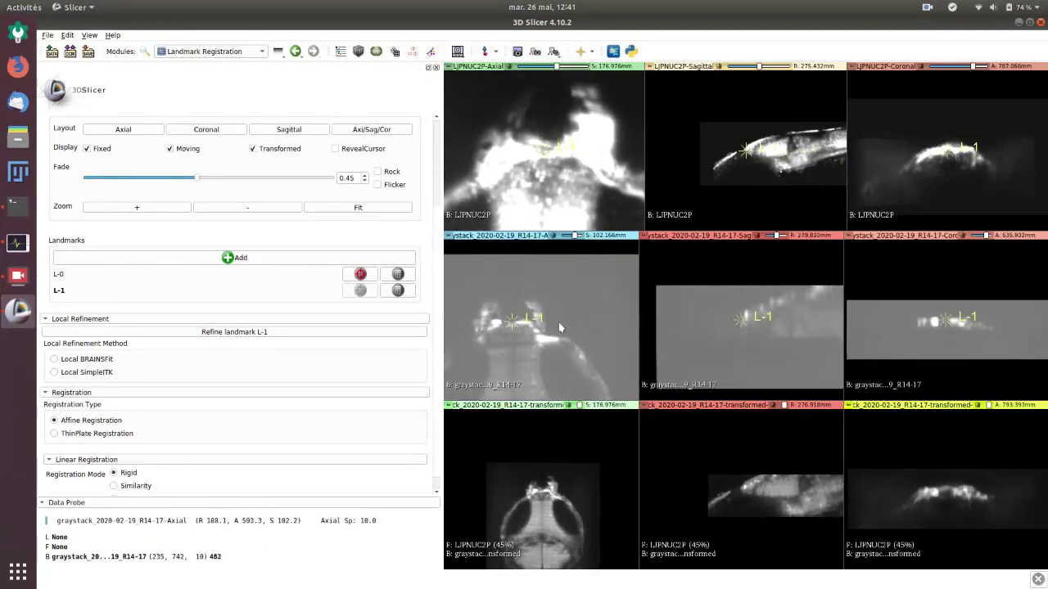
middle_drag(566, 176, 550, 151)
middle_drag(589, 383, 595, 352)
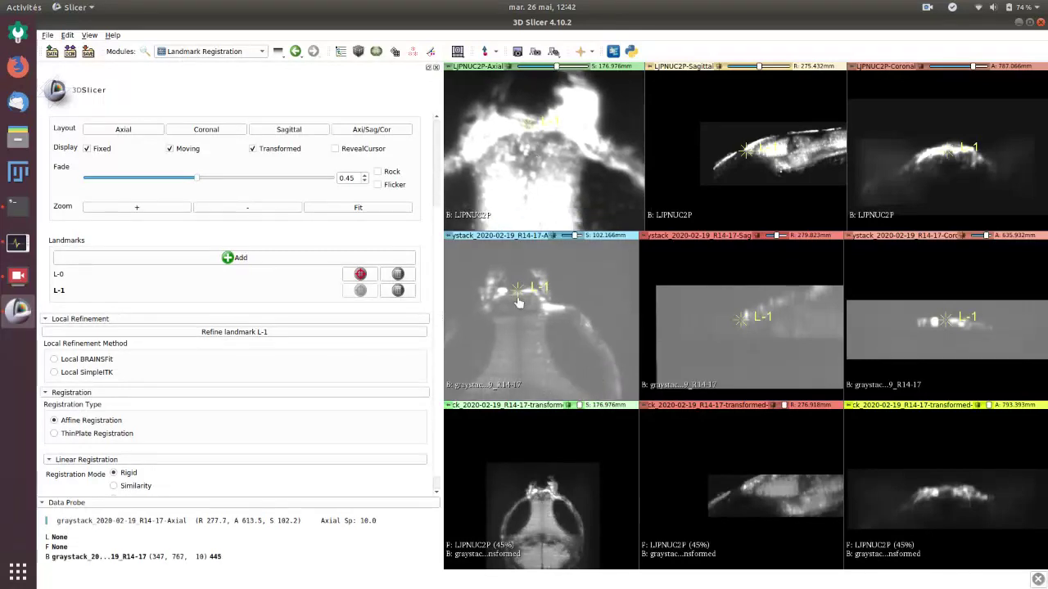
drag(516, 298, 521, 299)
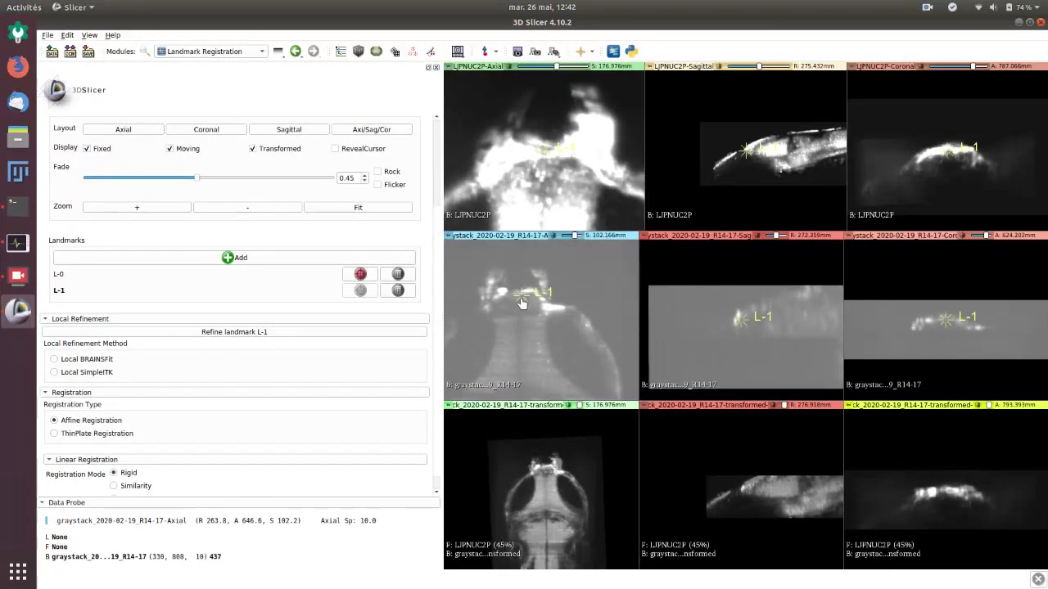
drag(522, 303, 522, 290)
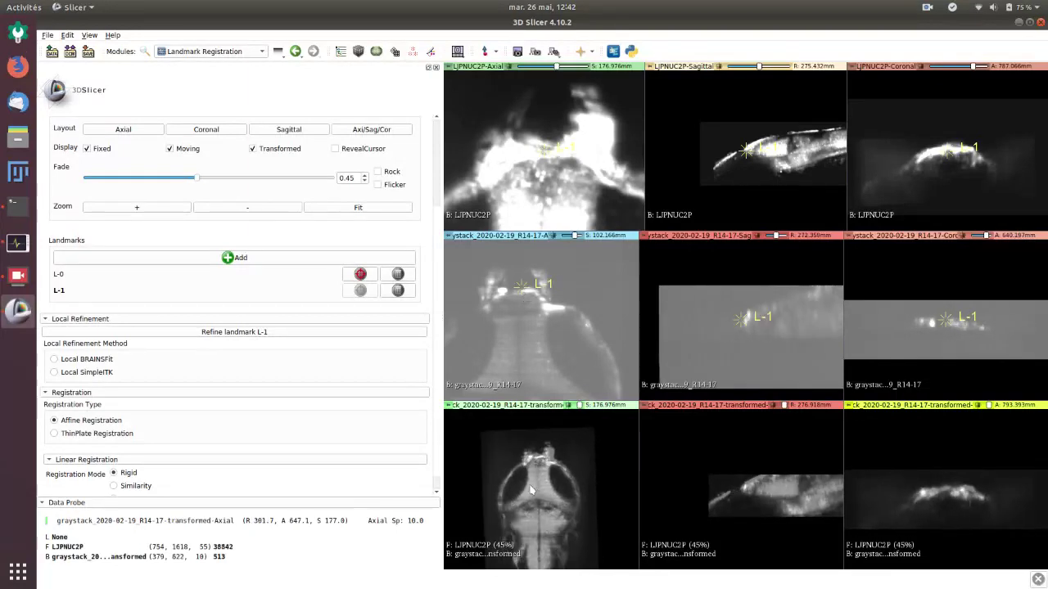
scroll(566, 315, up, 1)
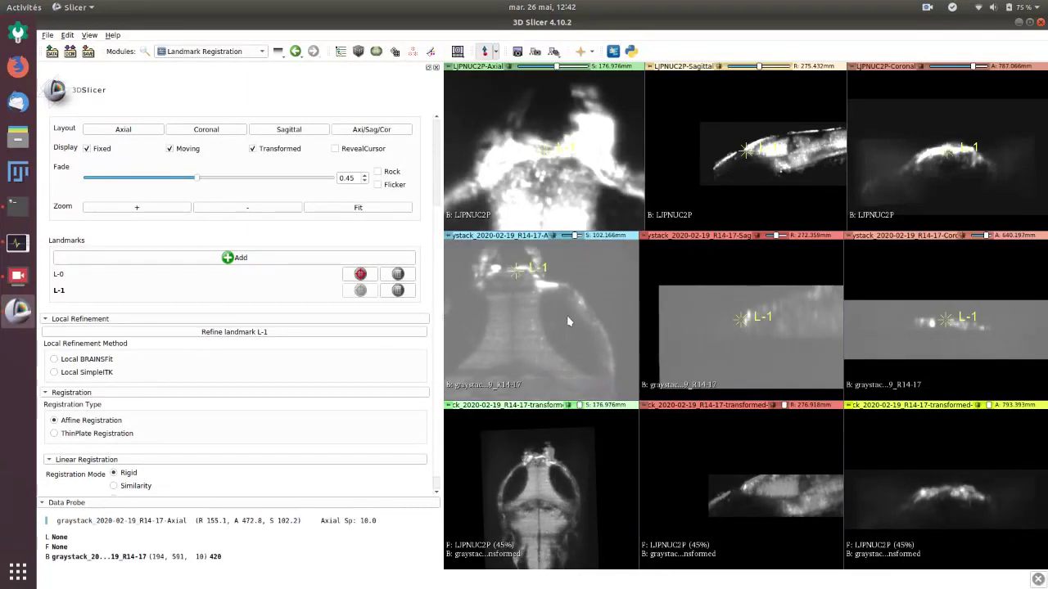
- Add landmark L-2 at the rear outer edge of one eye, and fine-tune it in the fixed and moving axial views
click(593, 346)
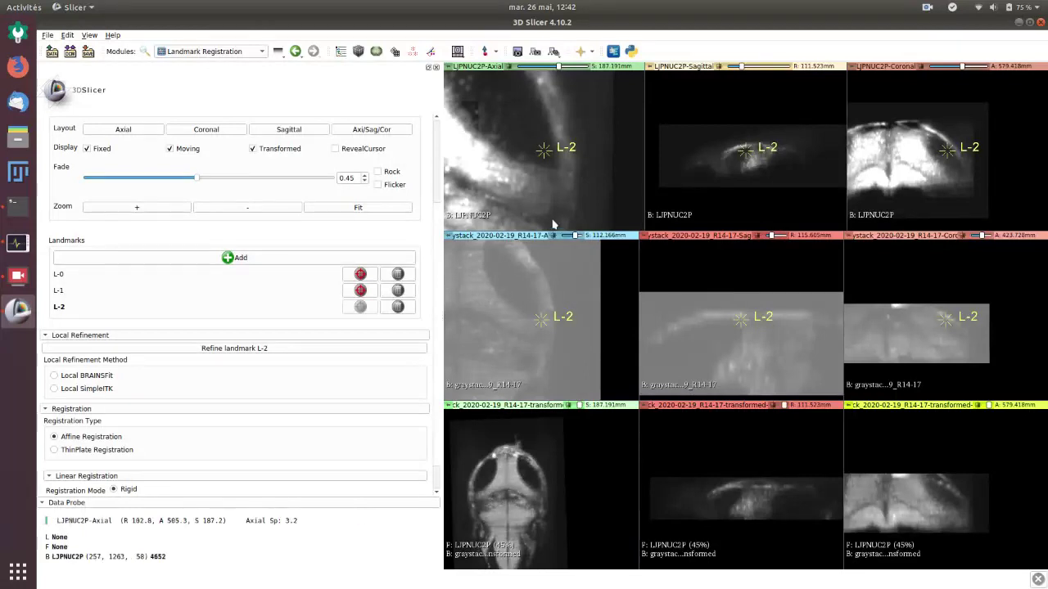
drag(545, 151, 546, 162)
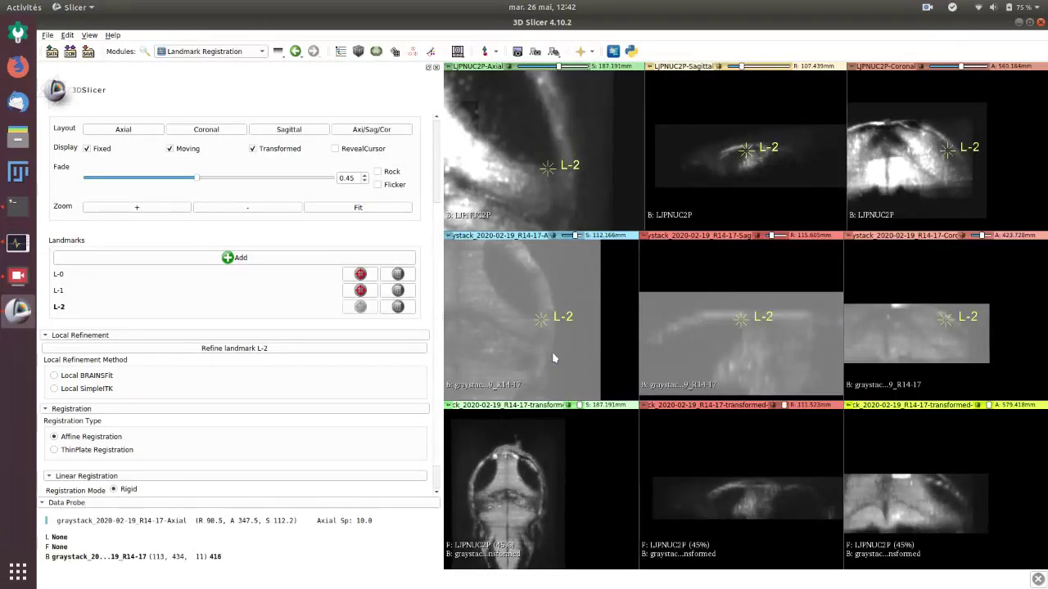
drag(541, 323, 541, 316)
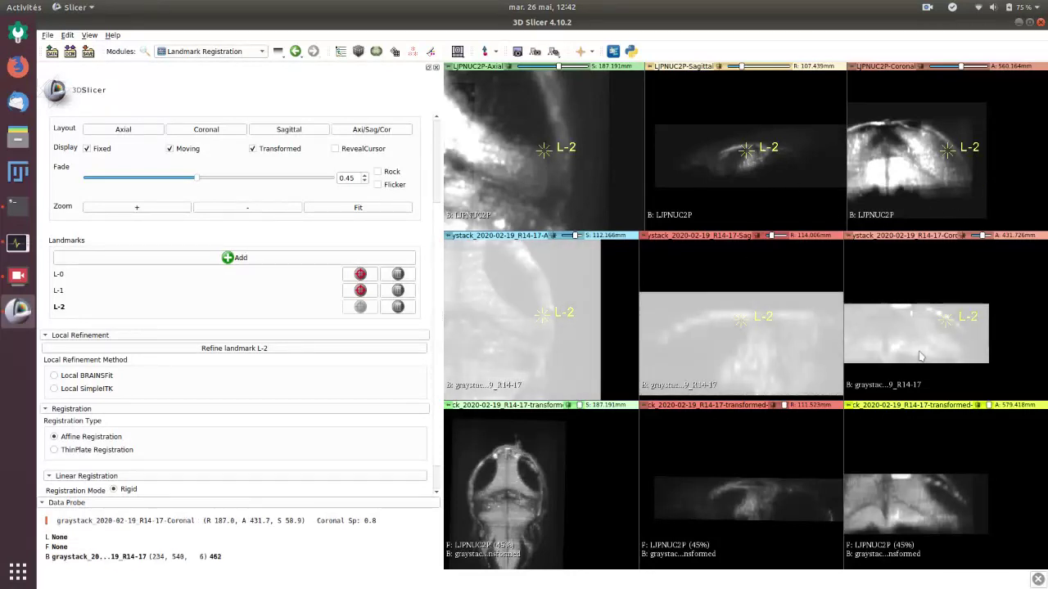
mouse_move(933, 331)
right_down()
mouse_move(943, 329)
mouse_move(920, 332)
right_up()
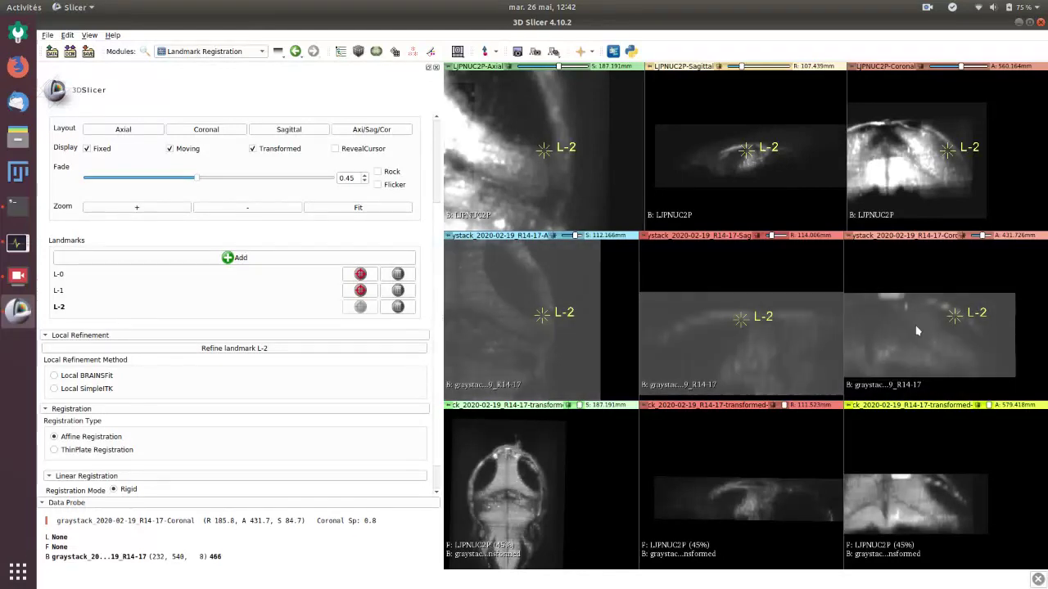
- Check the overlay of the transformed and fixed volumes by running the Rock fade animation and stopping it
middle_drag(524, 506, 534, 466)
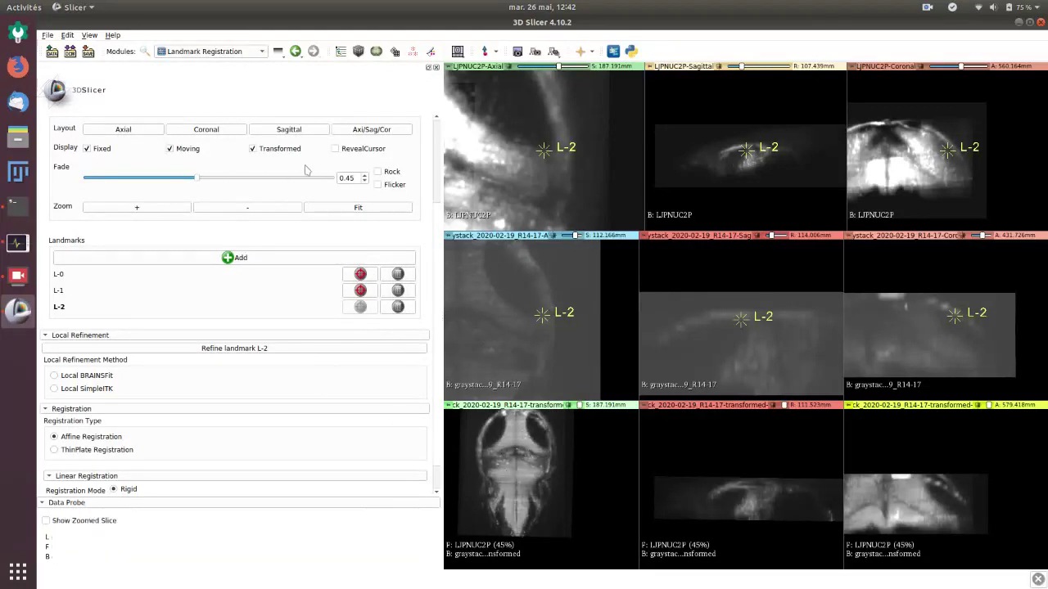
click(379, 173)
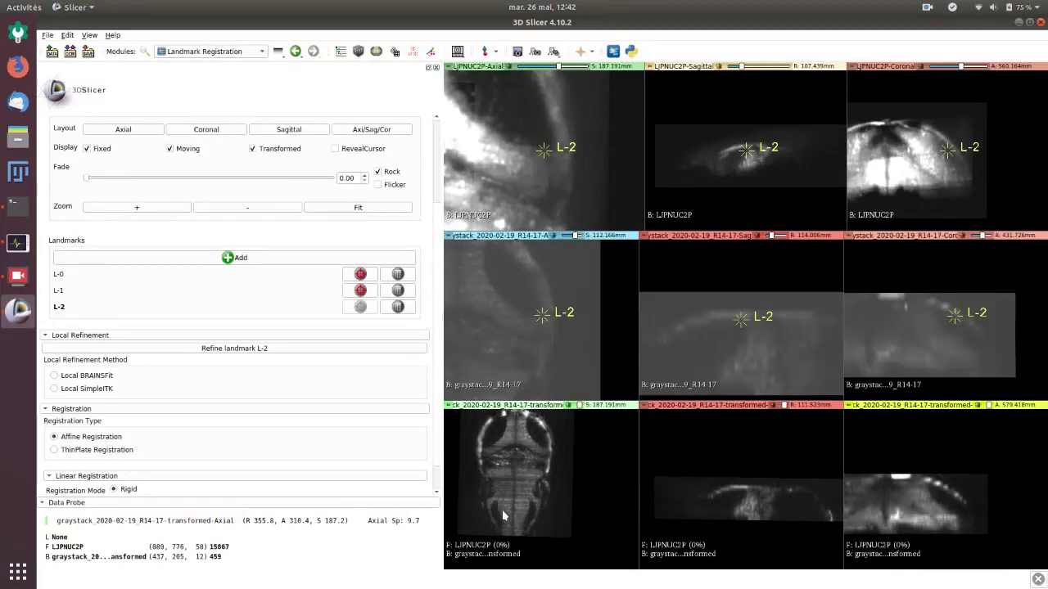
click(378, 172)
- Add landmark L-3 in the fixed volume's axial view, at the front tip of one dark cavity beside the hindbrain
middle_drag(528, 310, 574, 309)
middle_drag(557, 145, 615, 106)
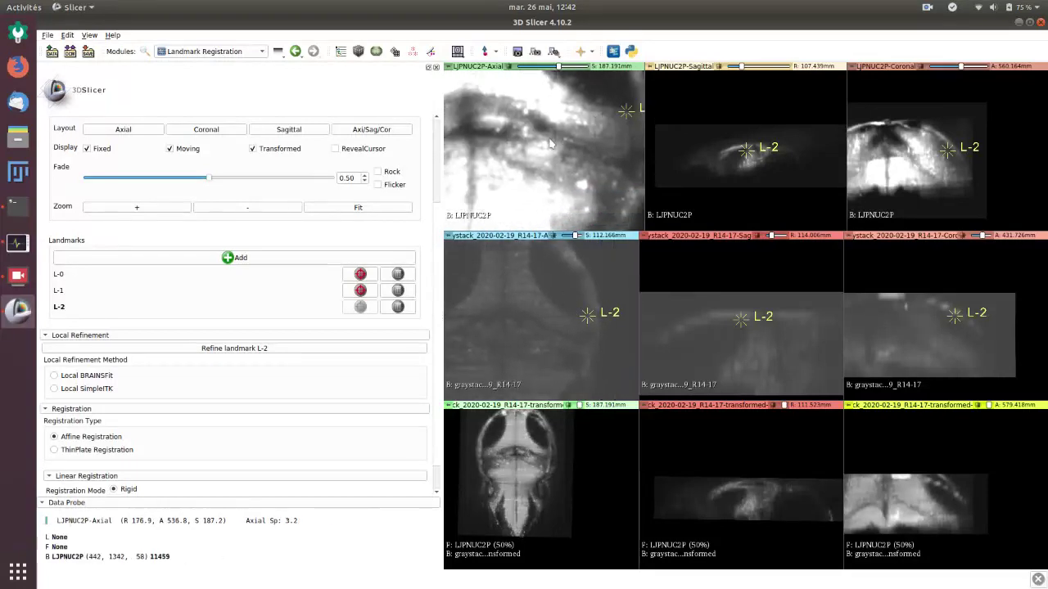
right_drag(598, 98, 552, 185)
ctrl+scroll(551, 182, up, 4)
middle_drag(536, 181, 540, 143)
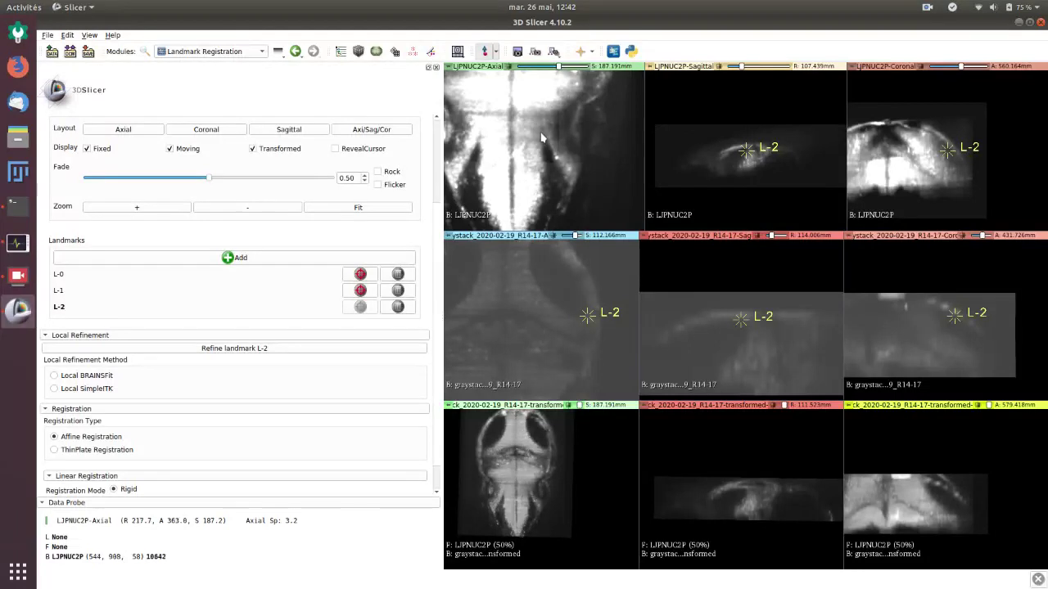
scroll(543, 139, up, 9)
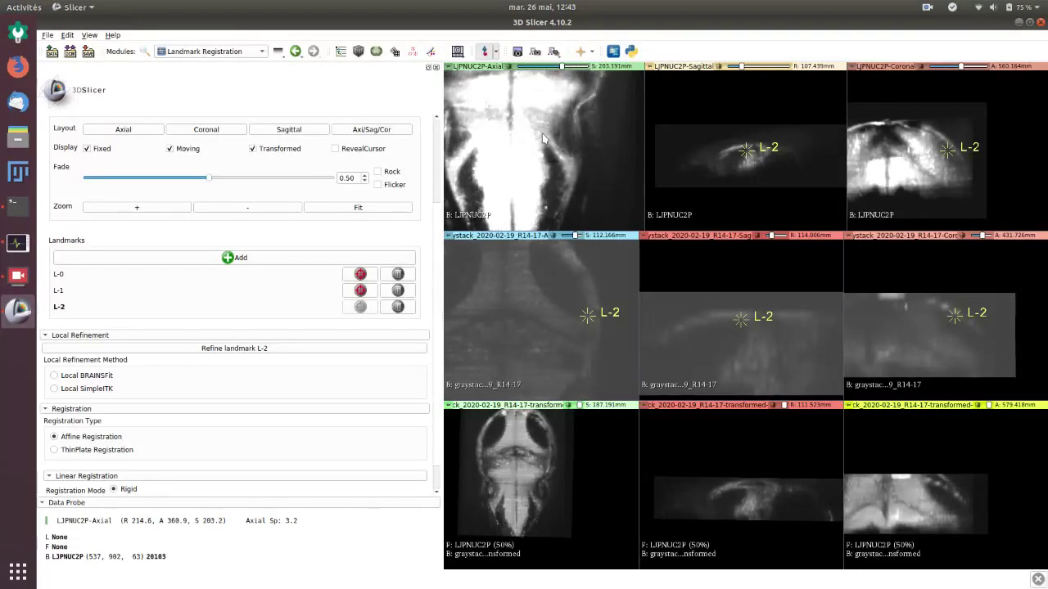
scroll(553, 155, down, 1)
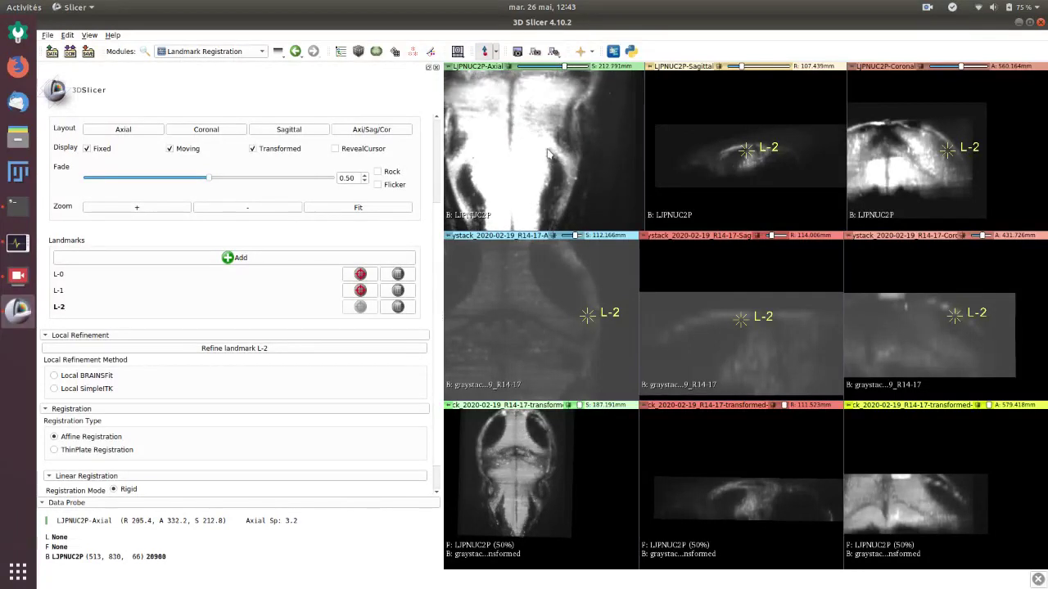
click(547, 151)
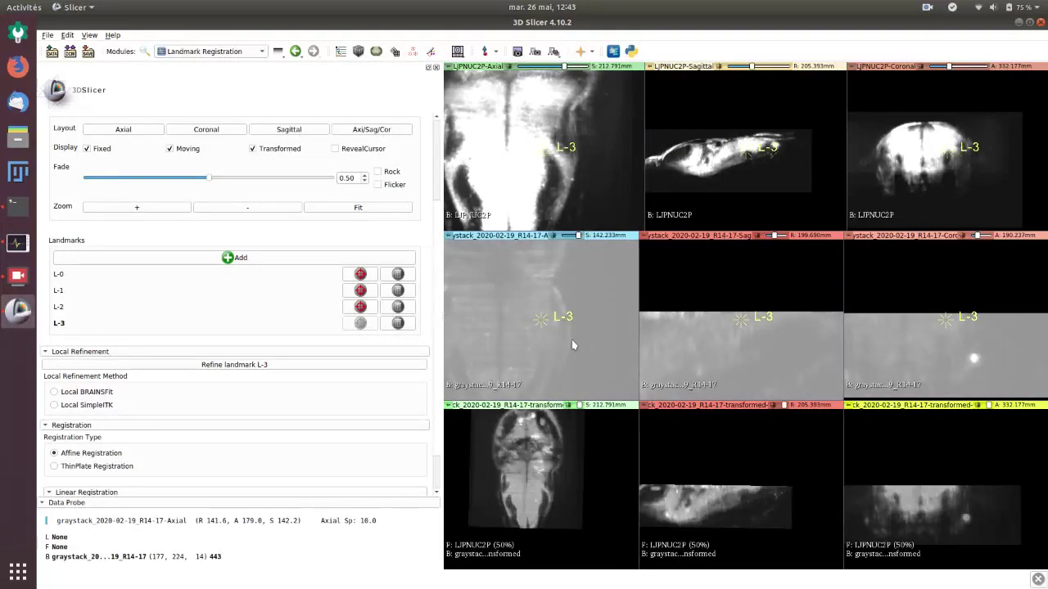
- Raise the moving volume's contrast, and move landmark L-3 in its sagittal and axial views to match the fixed volume
mouse_move(572, 340)
mouse_down()
mouse_move(580, 313)
mouse_move(621, 320)
mouse_move(537, 318)
mouse_move(549, 301)
mouse_move(548, 336)
mouse_up()
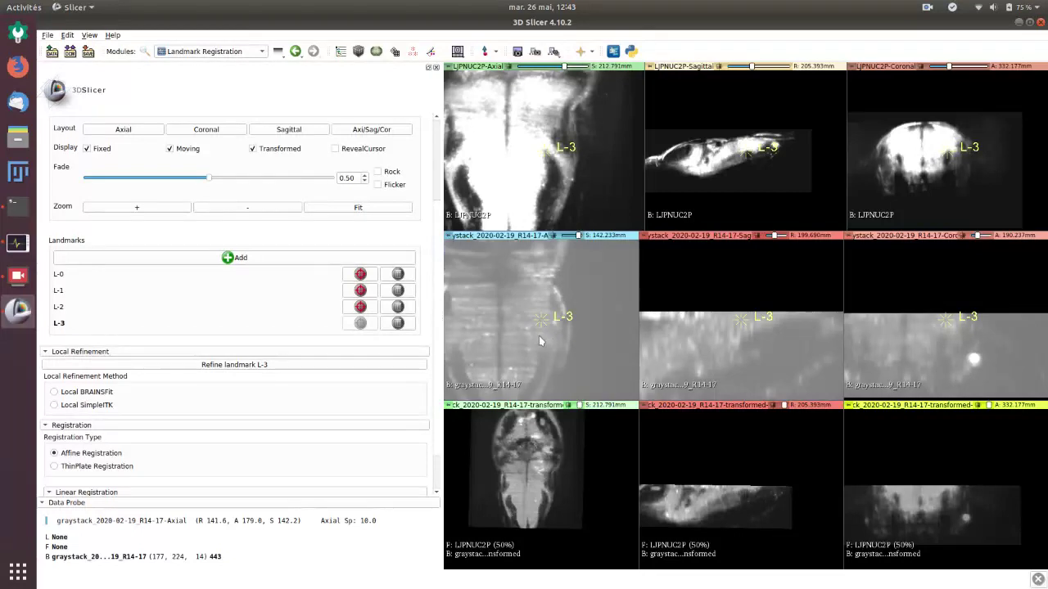
drag(539, 341, 529, 337)
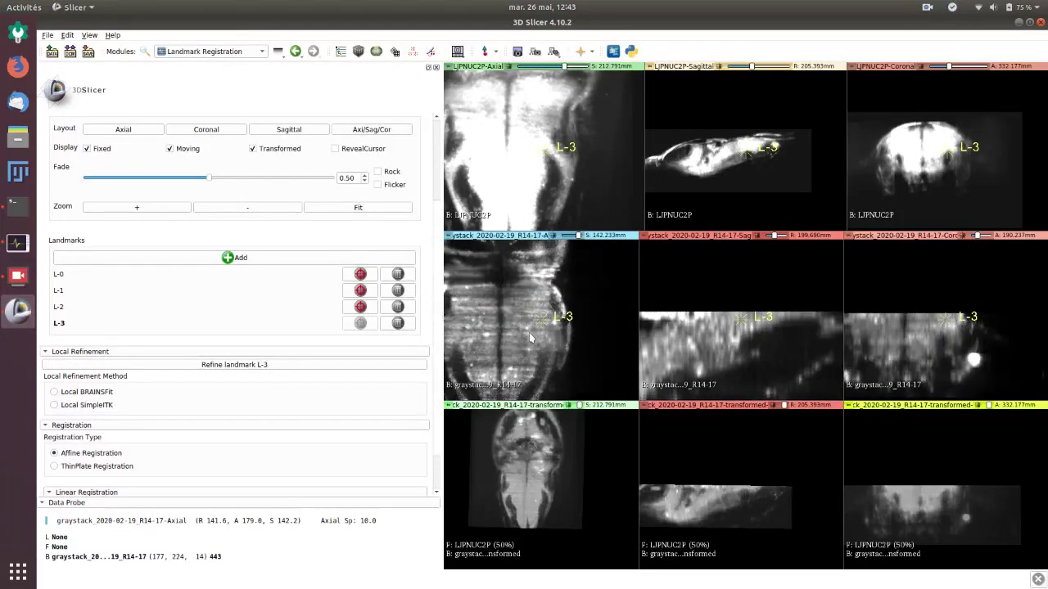
middle_drag(581, 368, 596, 327)
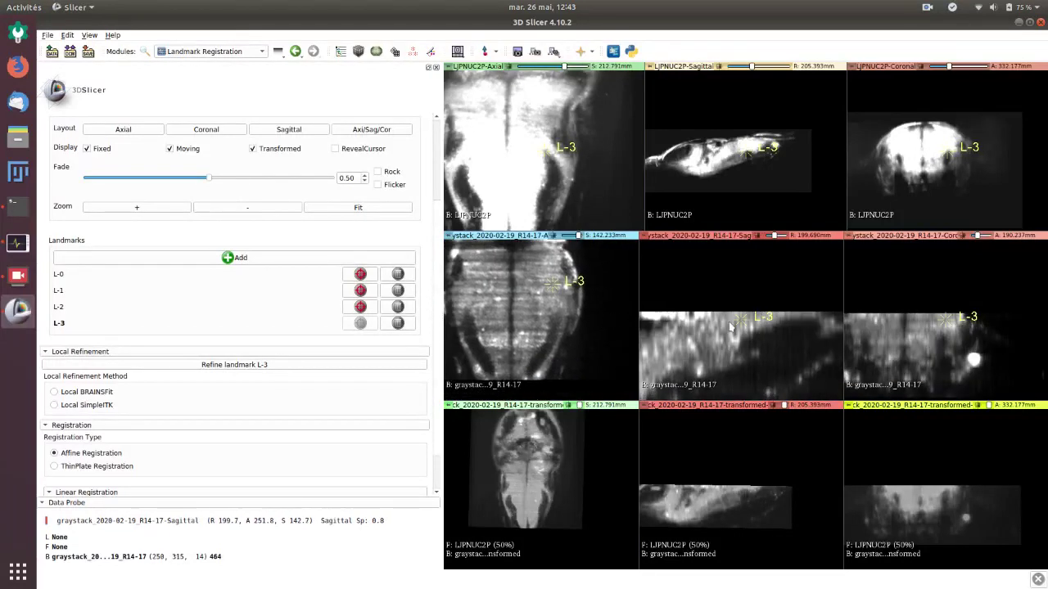
drag(744, 326, 740, 345)
drag(542, 325, 536, 324)
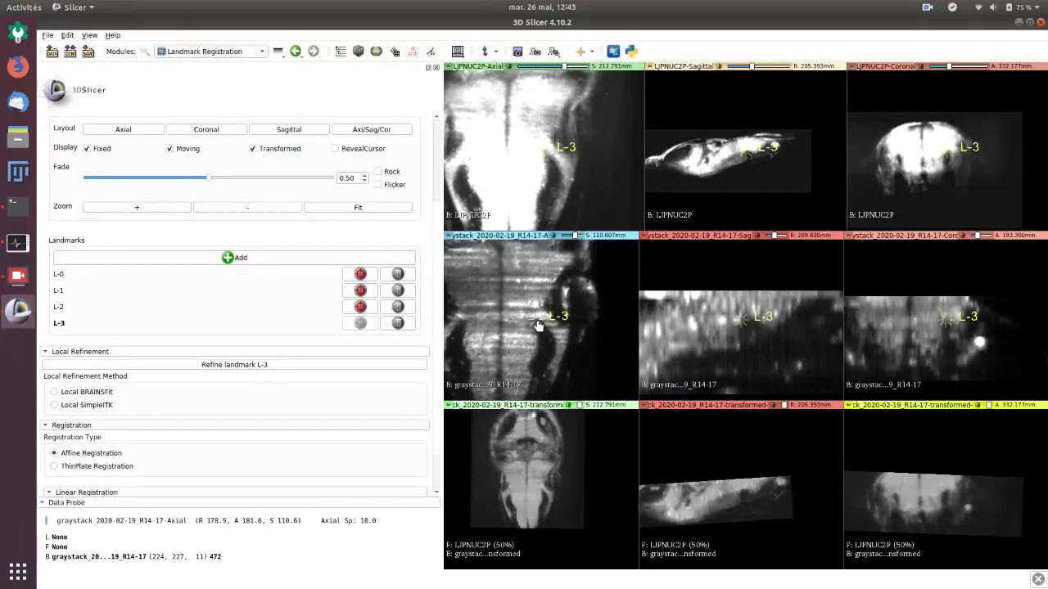
middle_drag(552, 201, 568, 185)
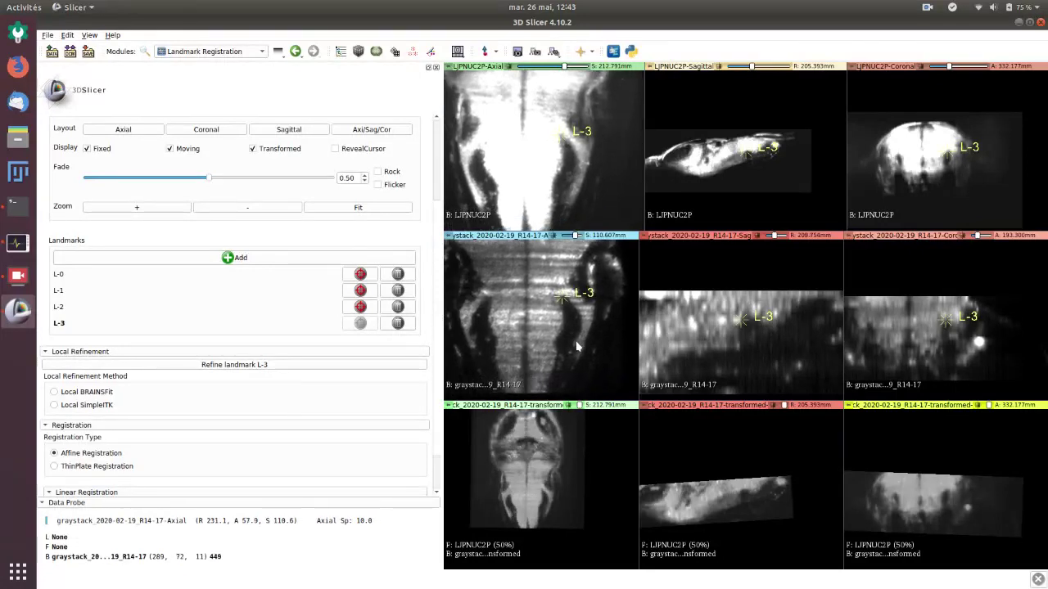
- Add landmark L-4 at the opposite hindbrain cavity's front tip, and align it in the fixed and moving axial views
click(237, 258)
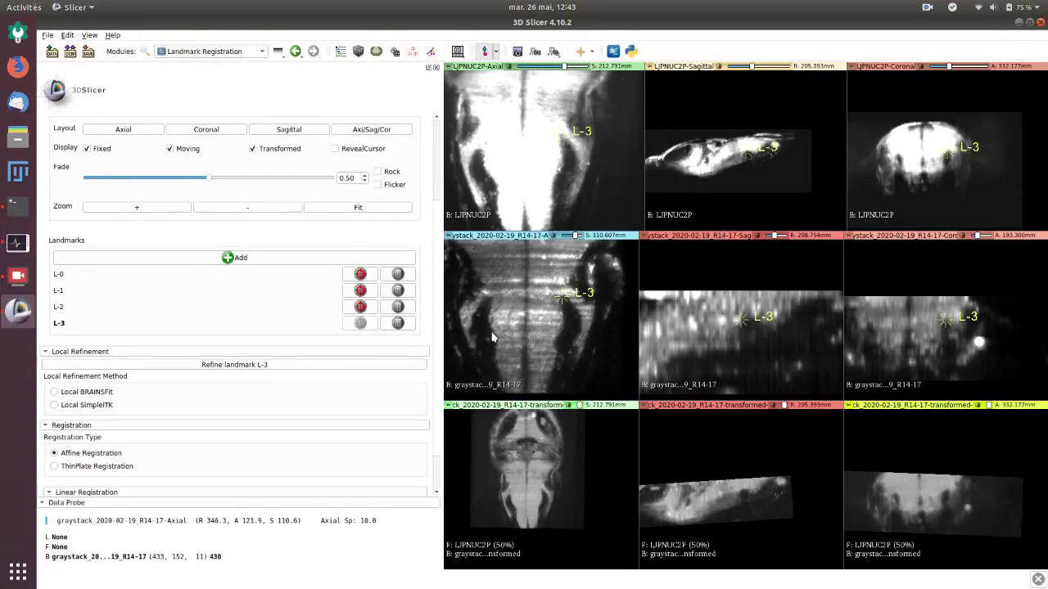
scroll(493, 336, down, 2)
scroll(491, 325, up, 3)
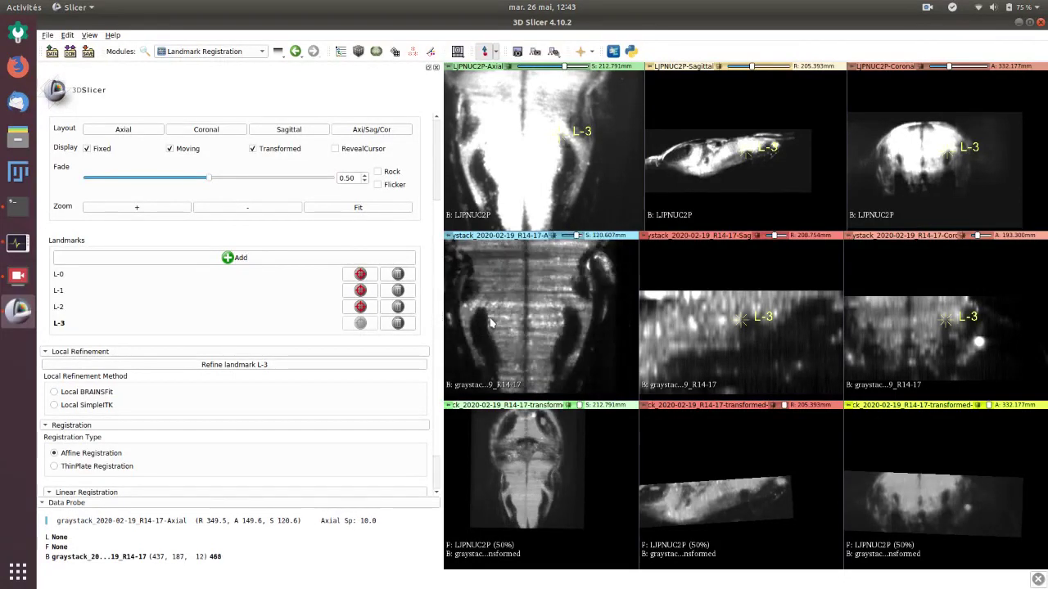
scroll(491, 323, down, 1)
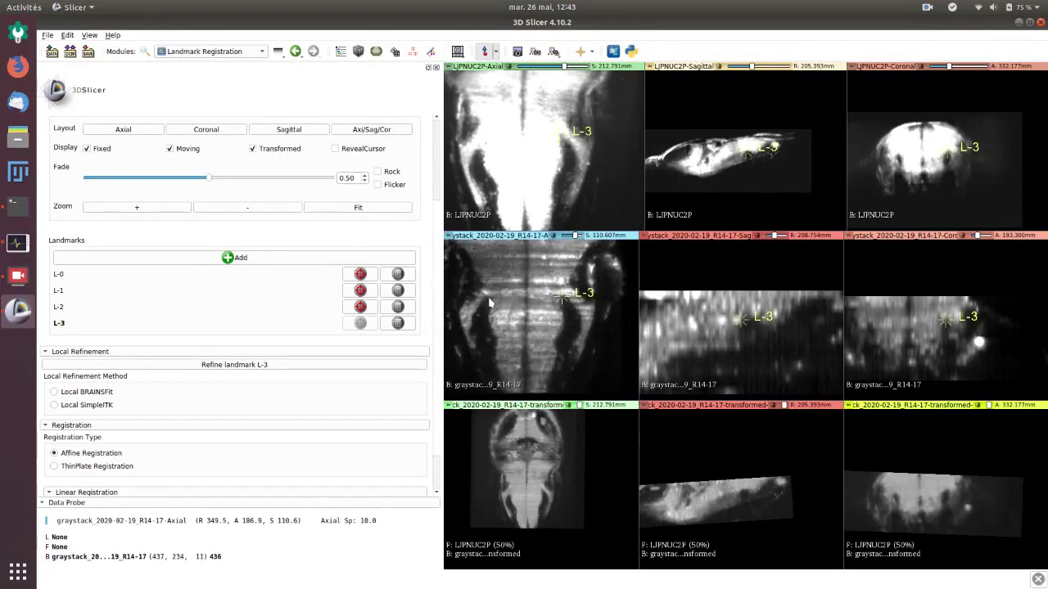
click(491, 306)
drag(548, 156, 547, 171)
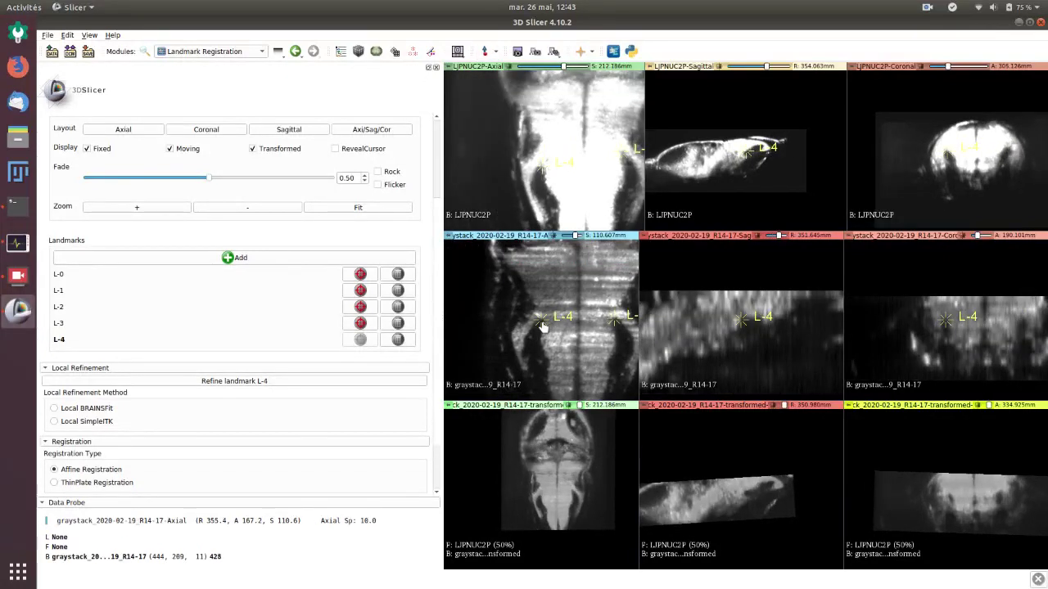
mouse_move(540, 320)
mouse_down()
mouse_move(556, 318)
mouse_move(534, 333)
mouse_up()
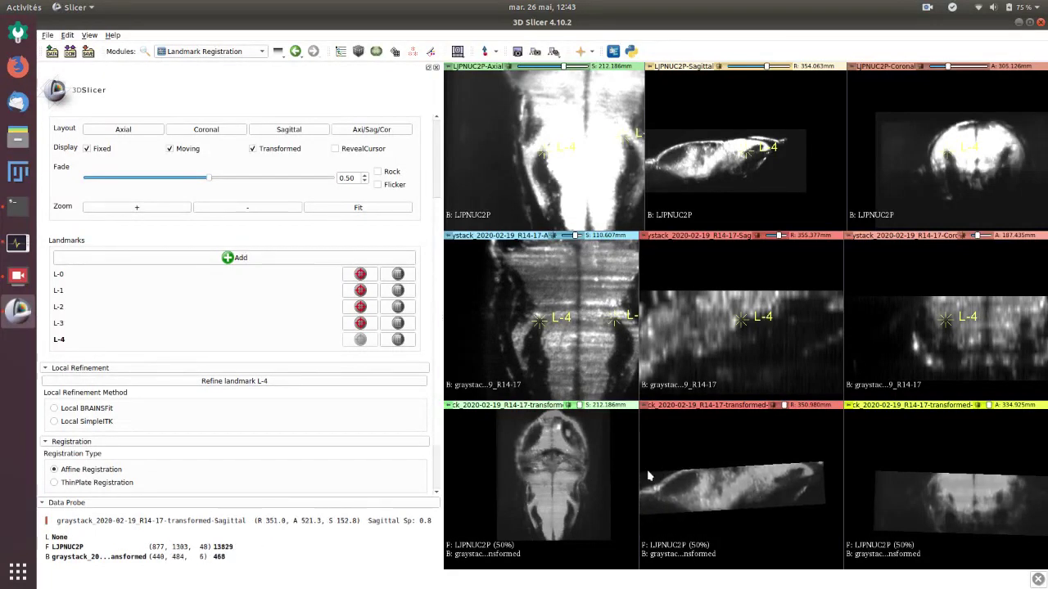
- Check the registration overlay with Flicker on and off, and set Fade to 0.45
mouse_move(210, 182)
mouse_down()
mouse_move(177, 182)
mouse_move(221, 182)
mouse_up()
click(381, 183)
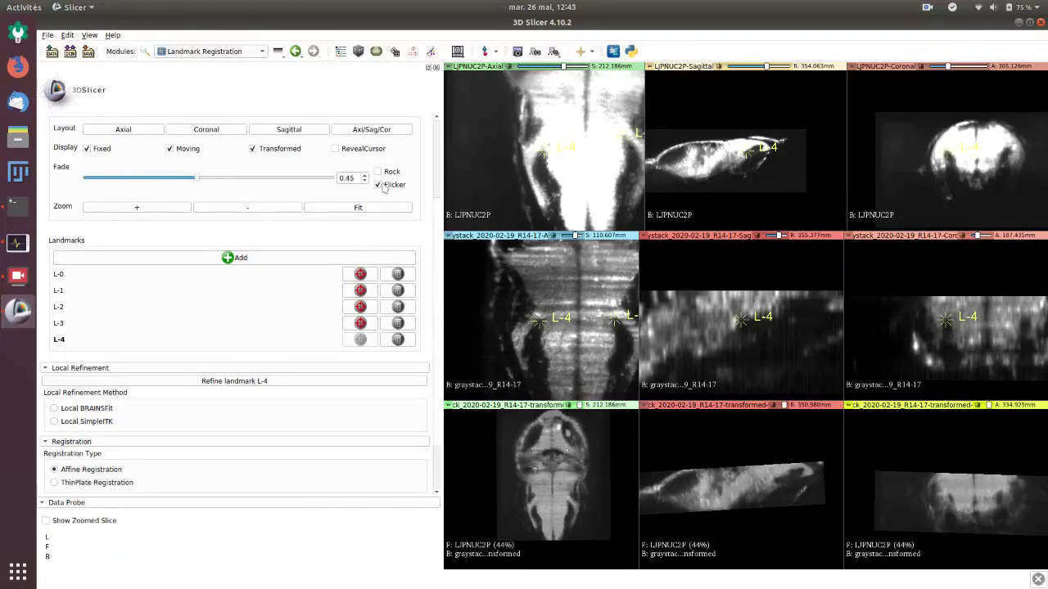
click(381, 184)
drag(206, 181, 199, 179)
scroll(269, 268, down, 3)
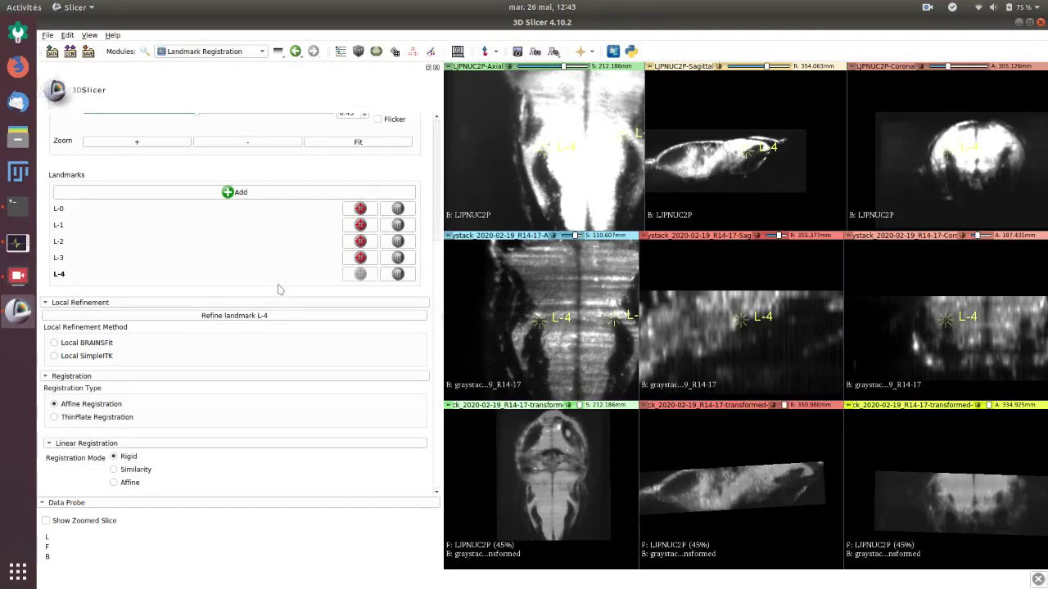
scroll(277, 290, up, 5)
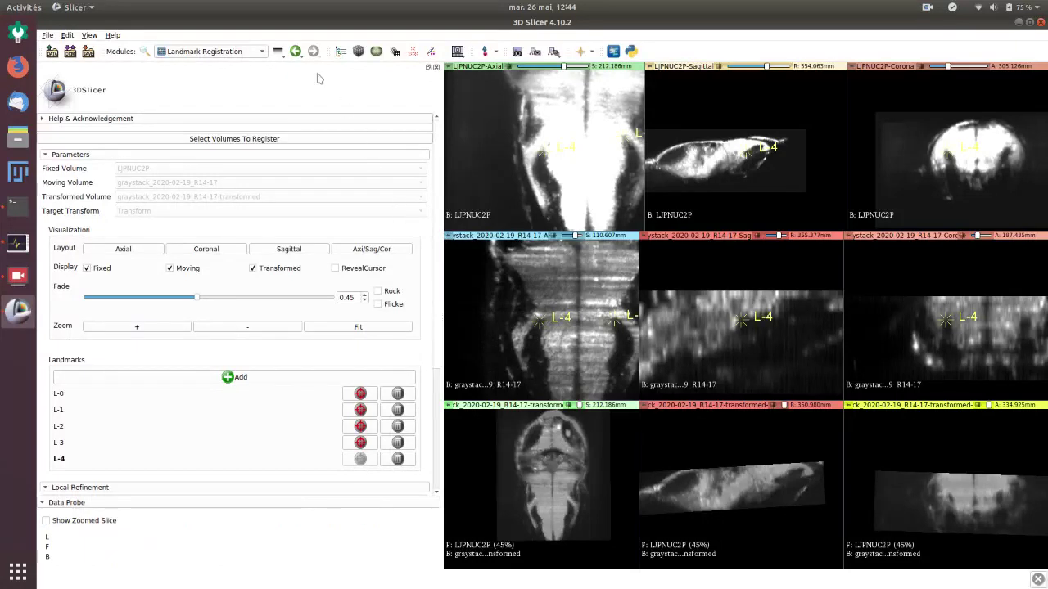
- Open the Resample Image (BRAINS) module, and set graystack_2020-02-19_R14-17 as the image to warp with LJPNUC2P as reference
click(235, 52)
mouse_move(245, 279)
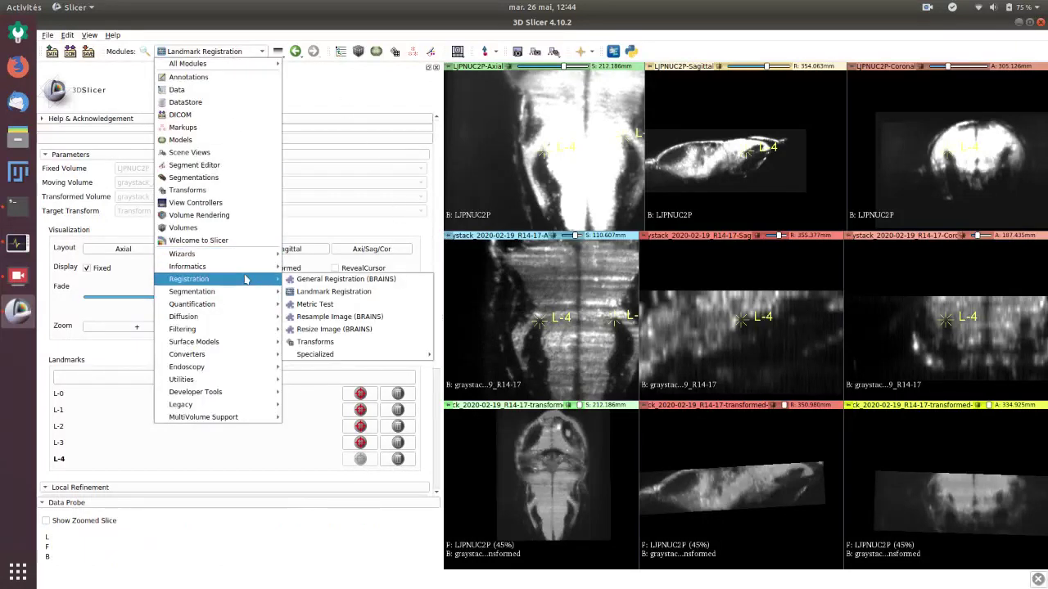
click(322, 317)
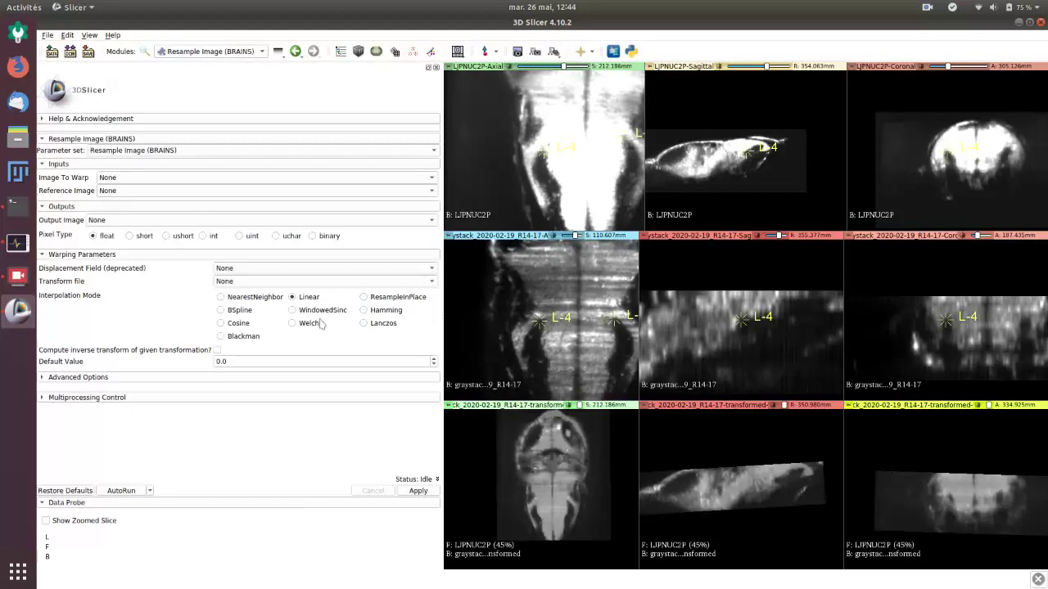
click(147, 181)
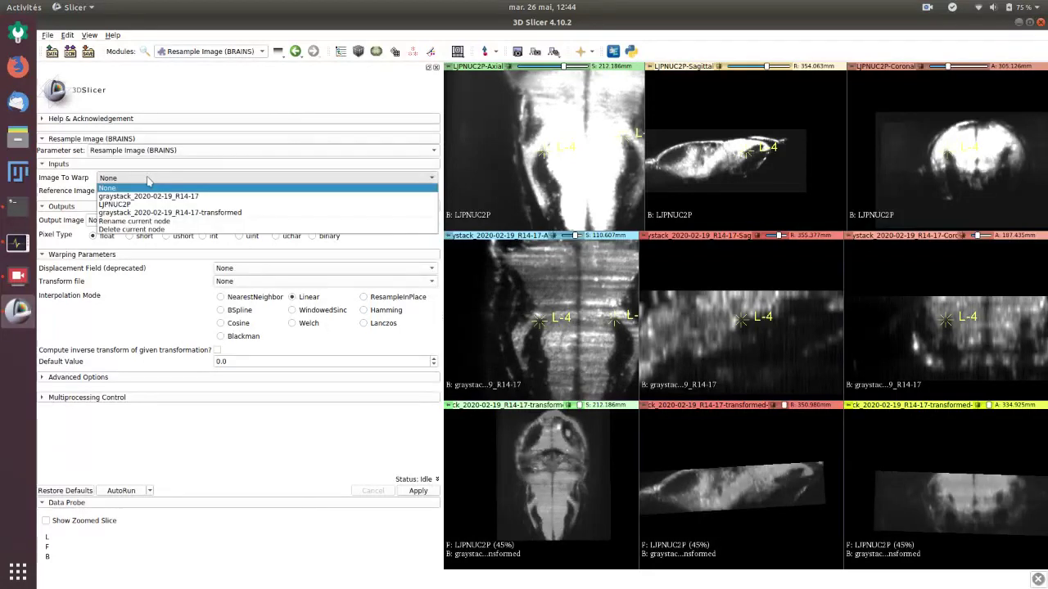
click(144, 196)
click(142, 191)
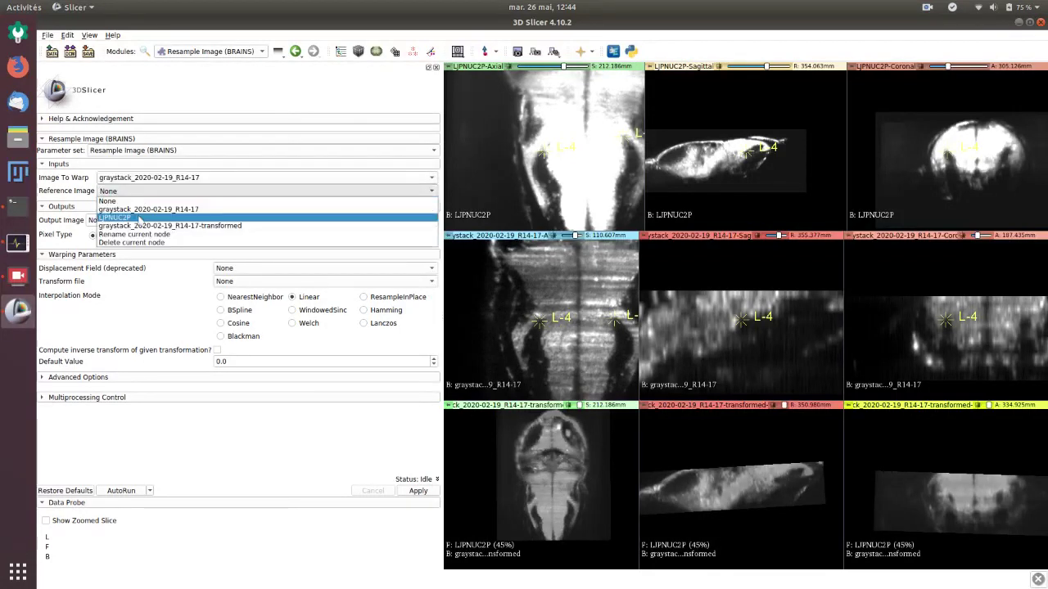
click(139, 218)
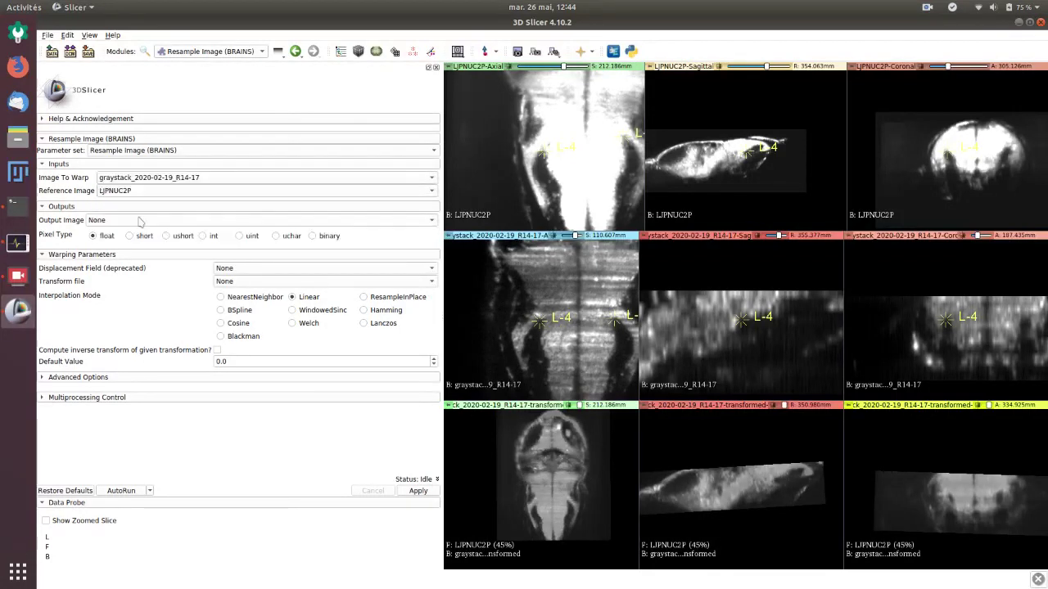
- Create the output volume graystack_reformated with pixel type uint, and use Transform as the transform file
click(143, 220)
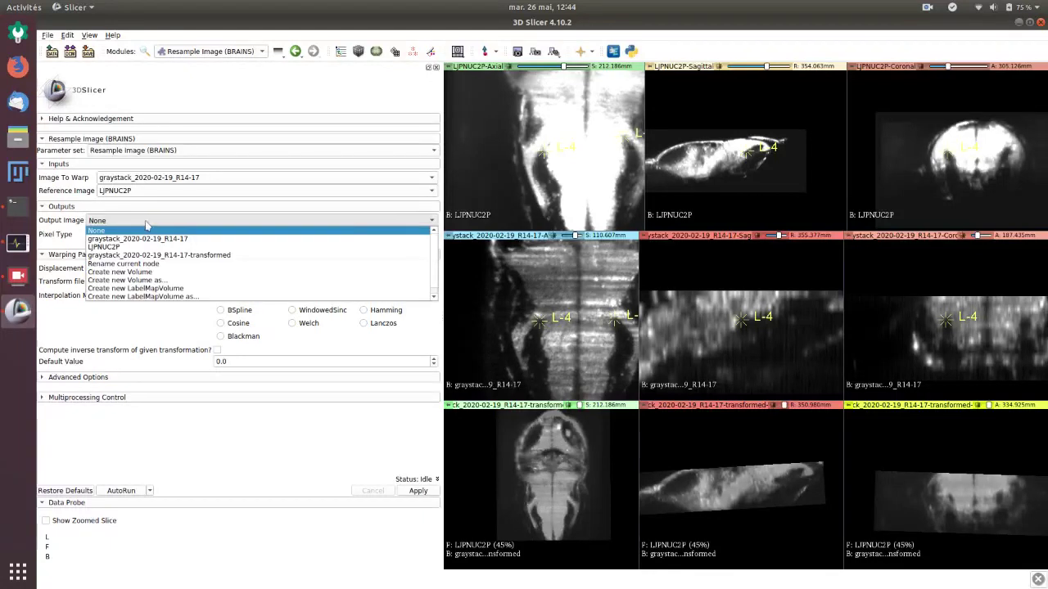
click(181, 281)
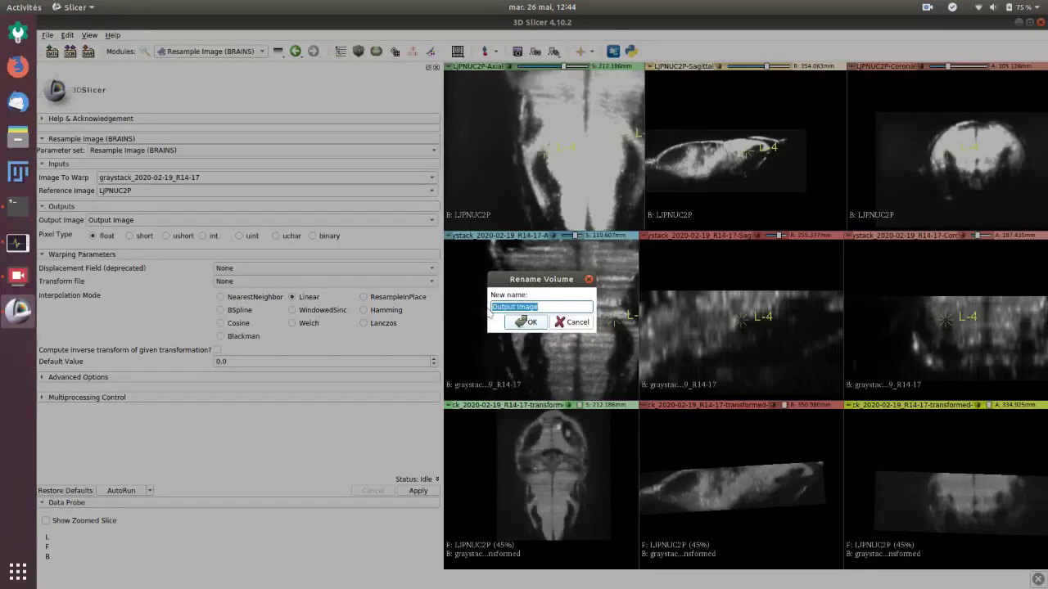
text(graystack_reformated)
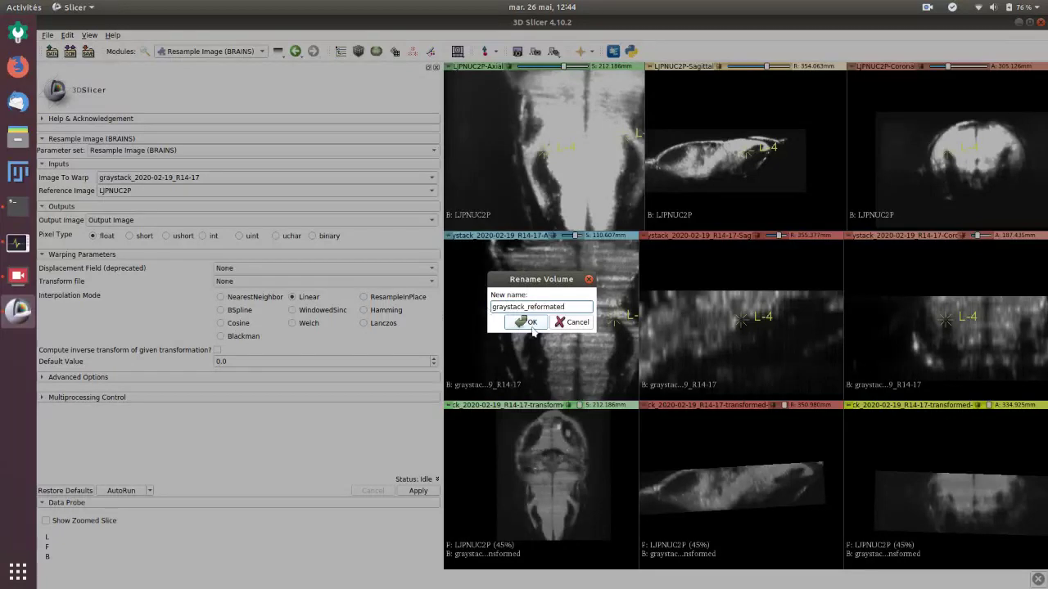
click(530, 322)
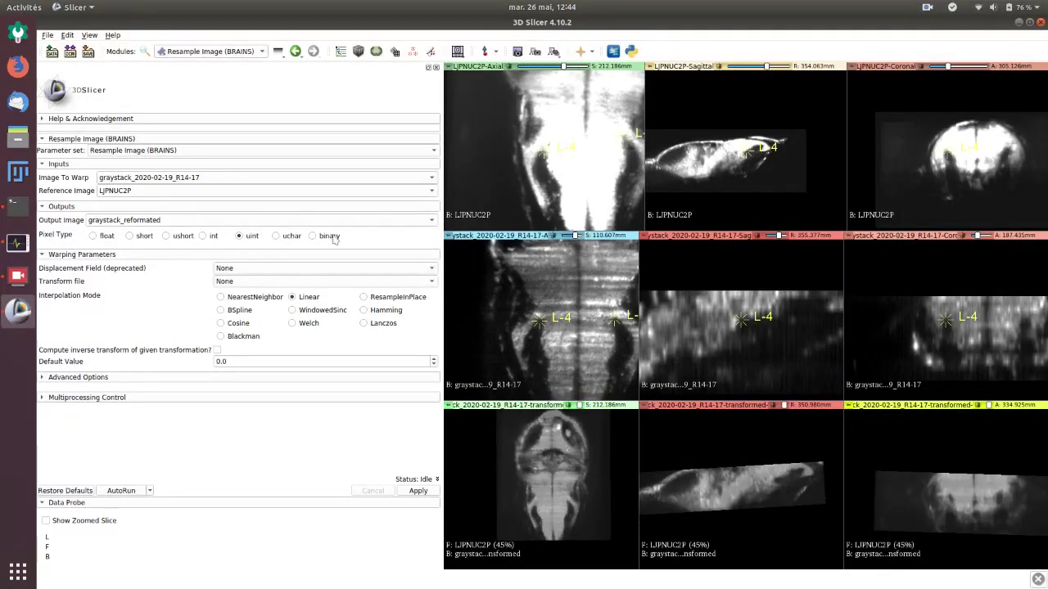
click(233, 282)
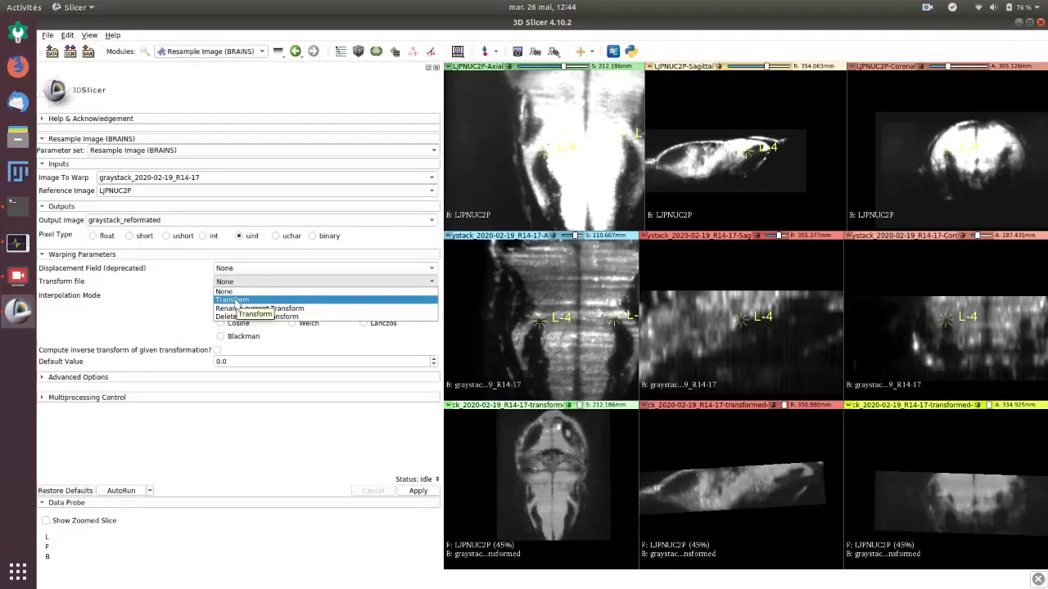
click(237, 301)
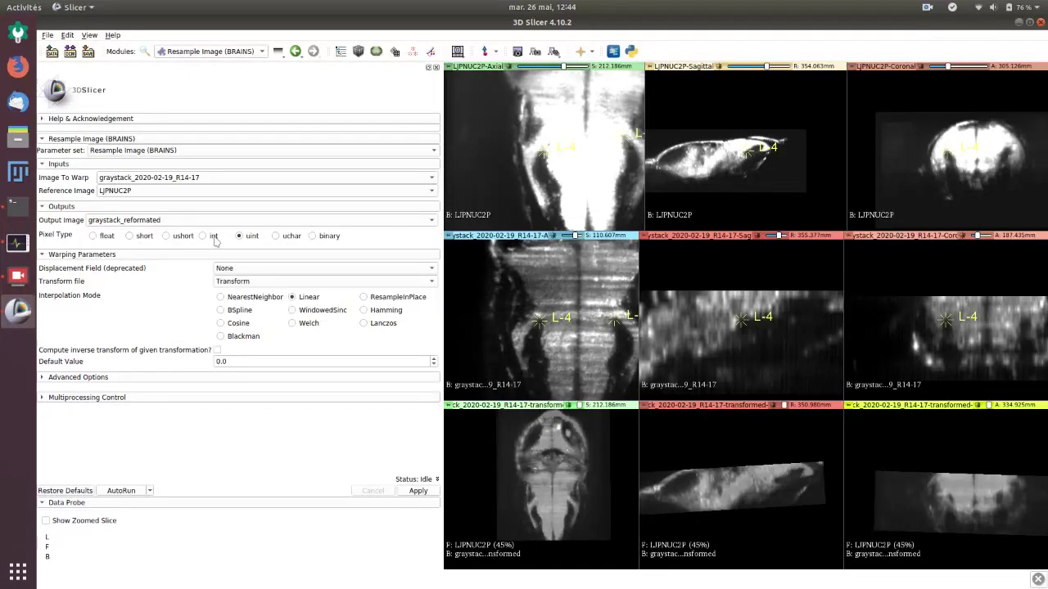
- Run the resampling of the warped image into graystack_reformated, and review the module's standard output
click(417, 491)
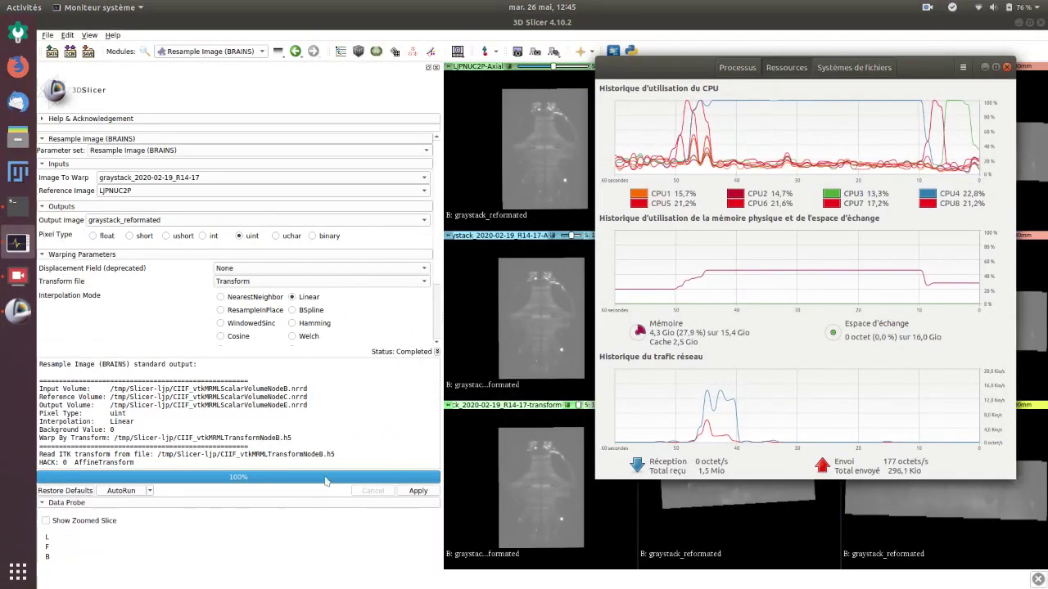
click(436, 351)
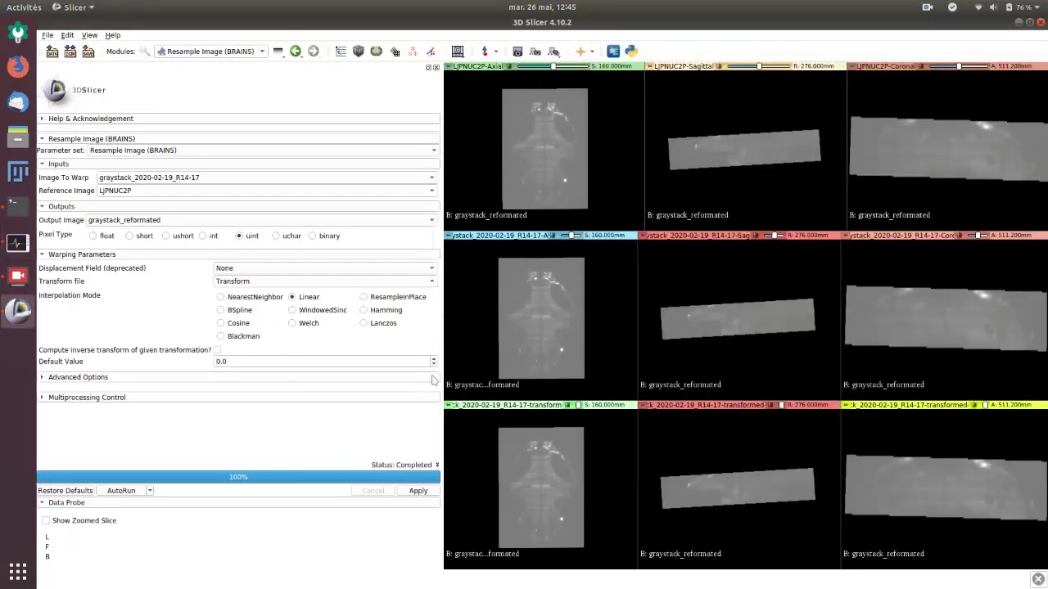
click(437, 465)
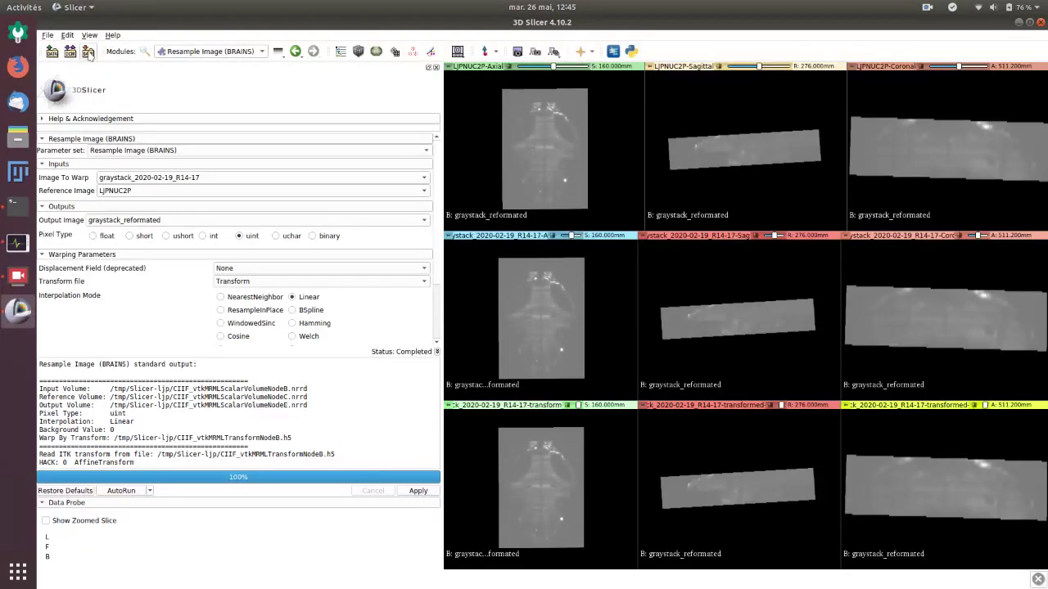
- Save only Transform.h5 and graystack_reformated.nrrd to the Documents folder, excluding the other scene, volume and landmark files
click(88, 52)
scroll(325, 289, down, 2)
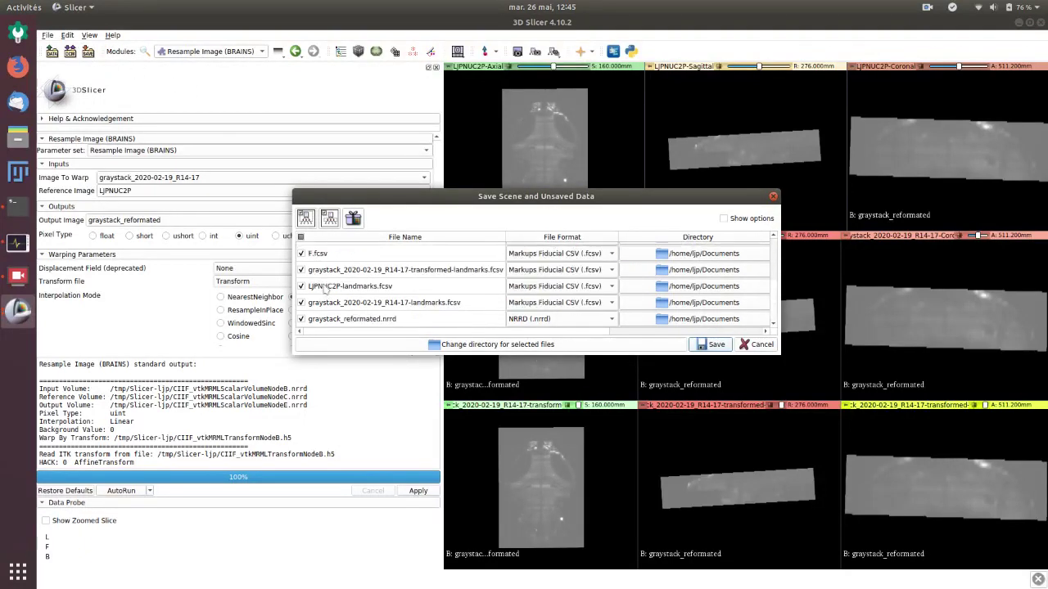
scroll(326, 292, up, 2)
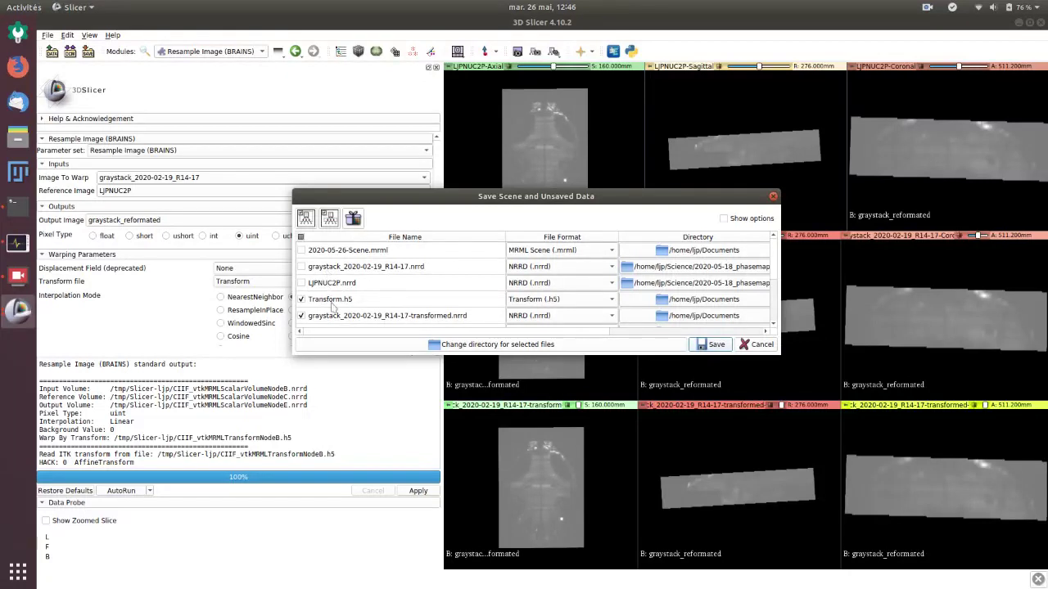
scroll(332, 305, down, 3)
scroll(324, 301, up, 3)
scroll(304, 306, down, 1)
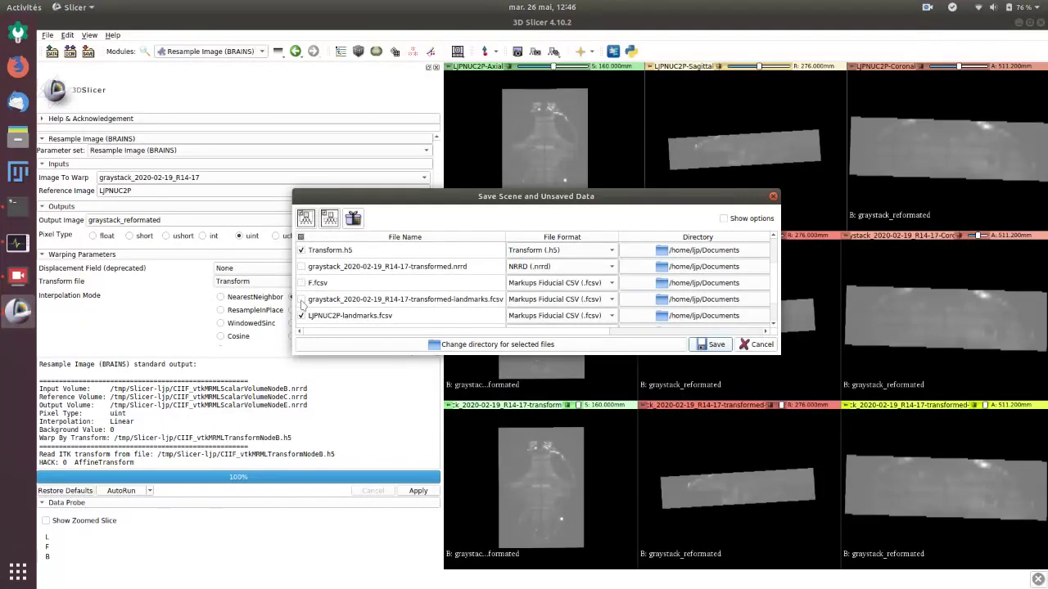
scroll(302, 304, down, 1)
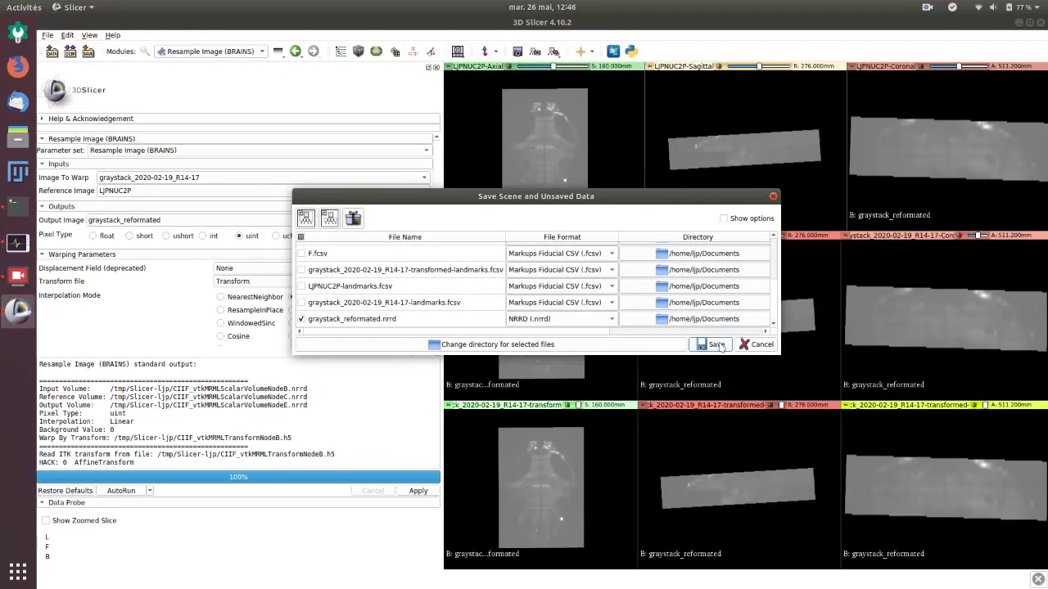
key(alt+Tab)
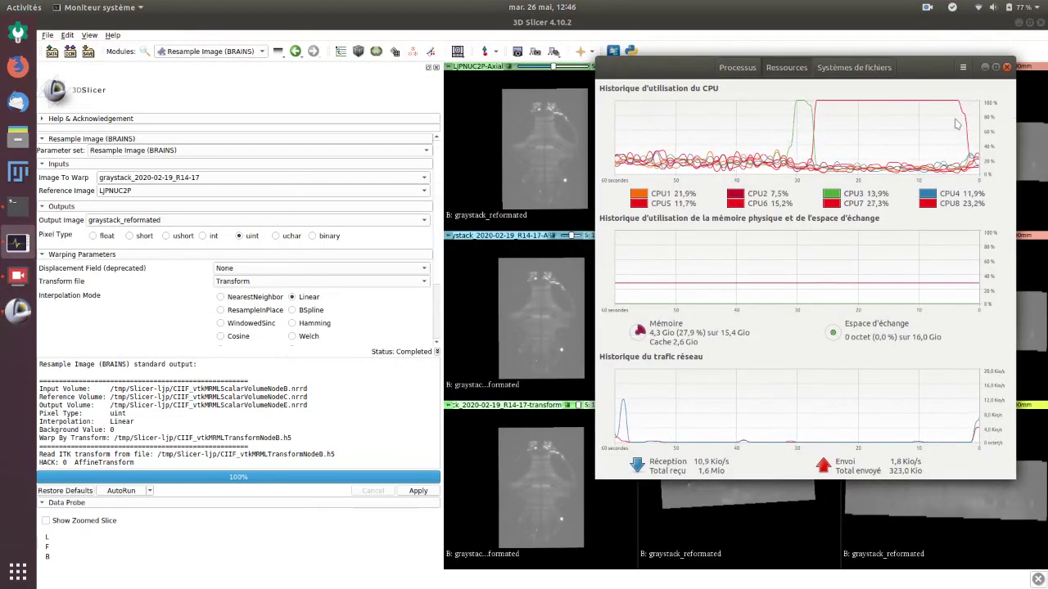
- Switch to the file manager and open graystack_reformated.nrrd from the Documents folder in Fiji
key(super+e)
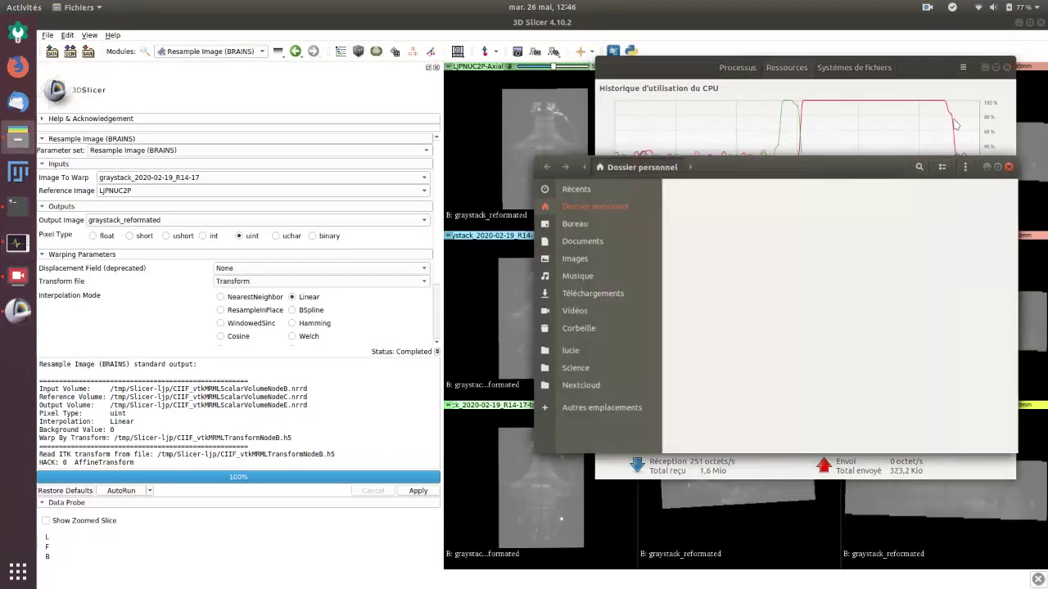
double_click(814, 215)
drag(835, 170, 591, 164)
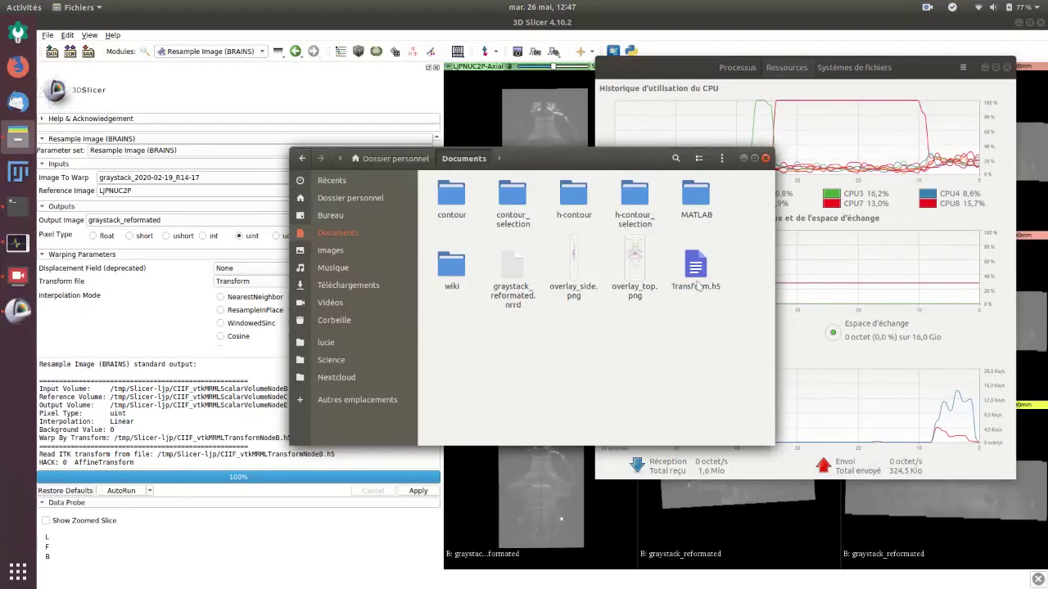
click(517, 289)
click(11, 170)
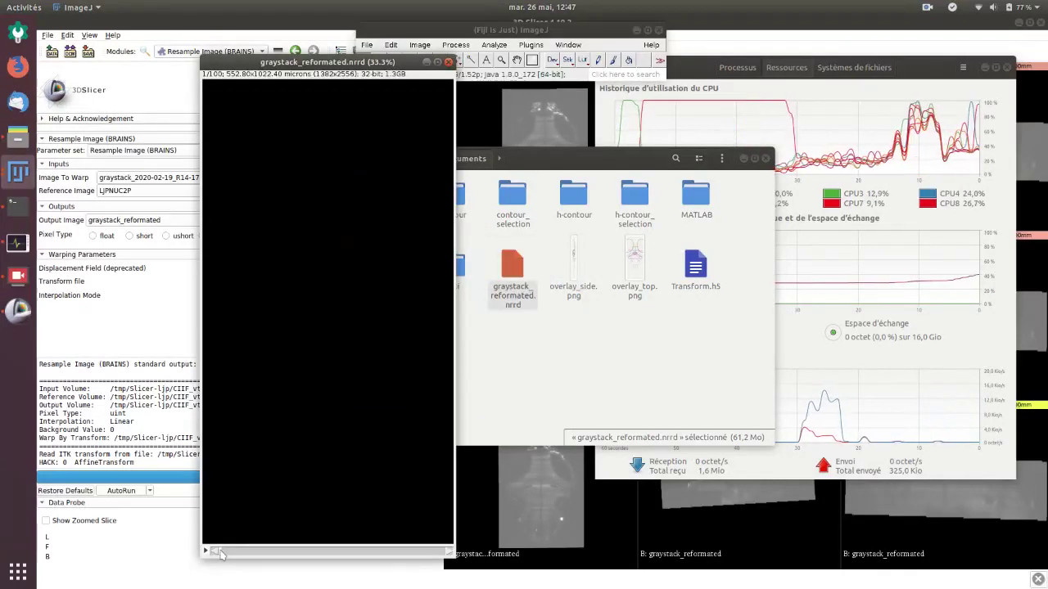
- Go to slice 52 of graystack_reformated, and auto-adjust its contrast from a rectangular region over the middle of the brain
drag(219, 554, 335, 552)
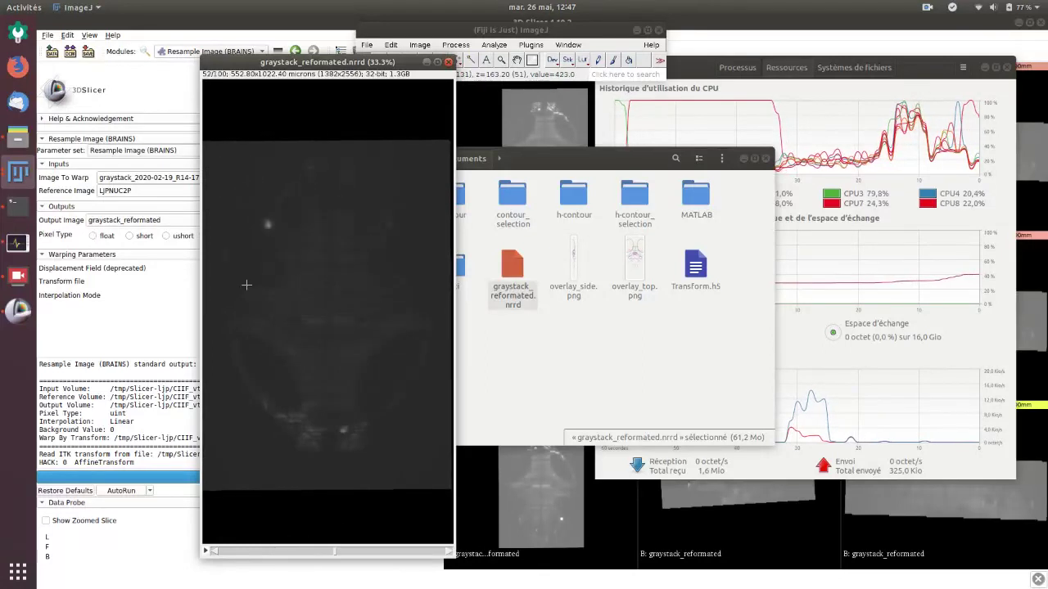
drag(267, 264, 344, 367)
key(super)
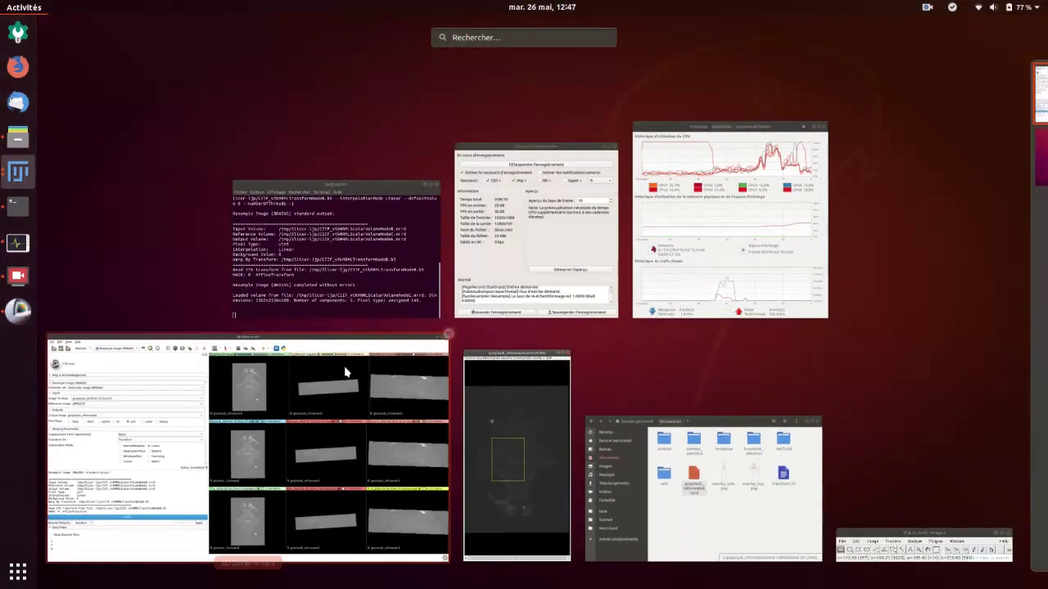
key(super)
key(ctrl+shift+c)
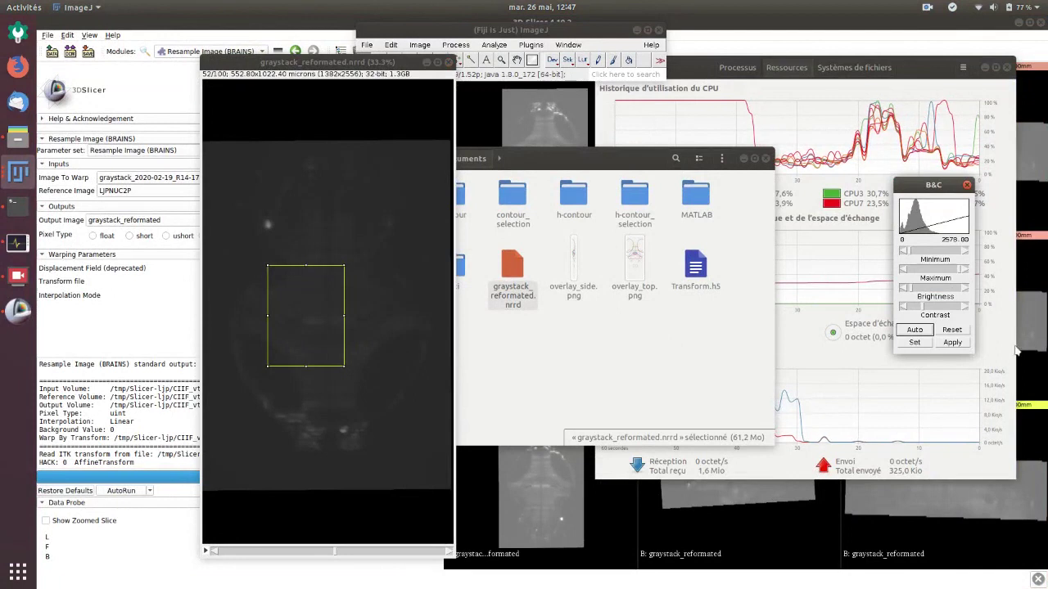
click(914, 329)
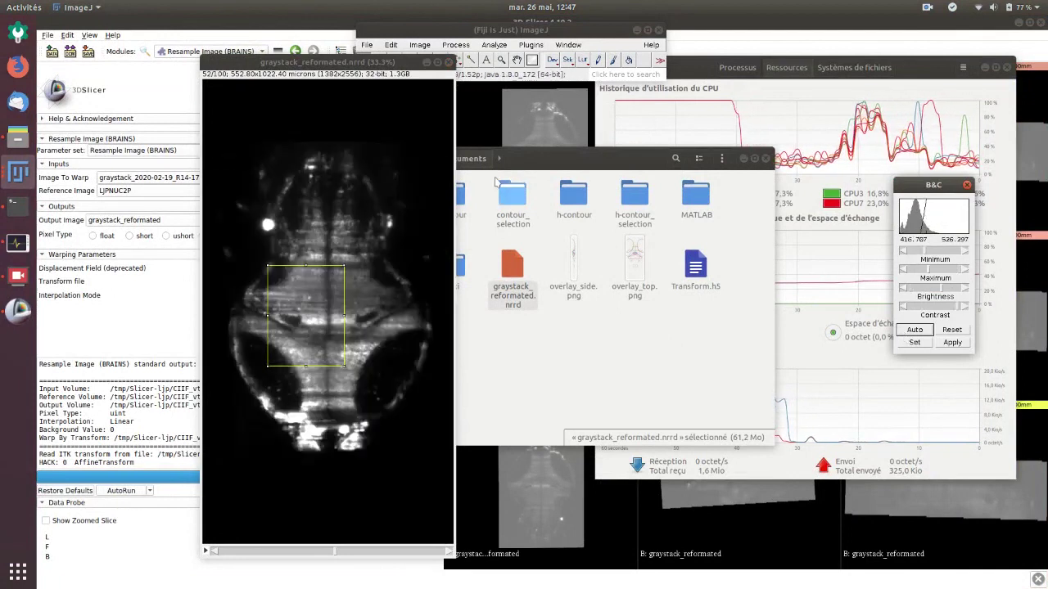
- Open the reference volume LJPNUC2P.nrrd from the 2020-05-18_phasemaps data folder in Fiji
click(614, 348)
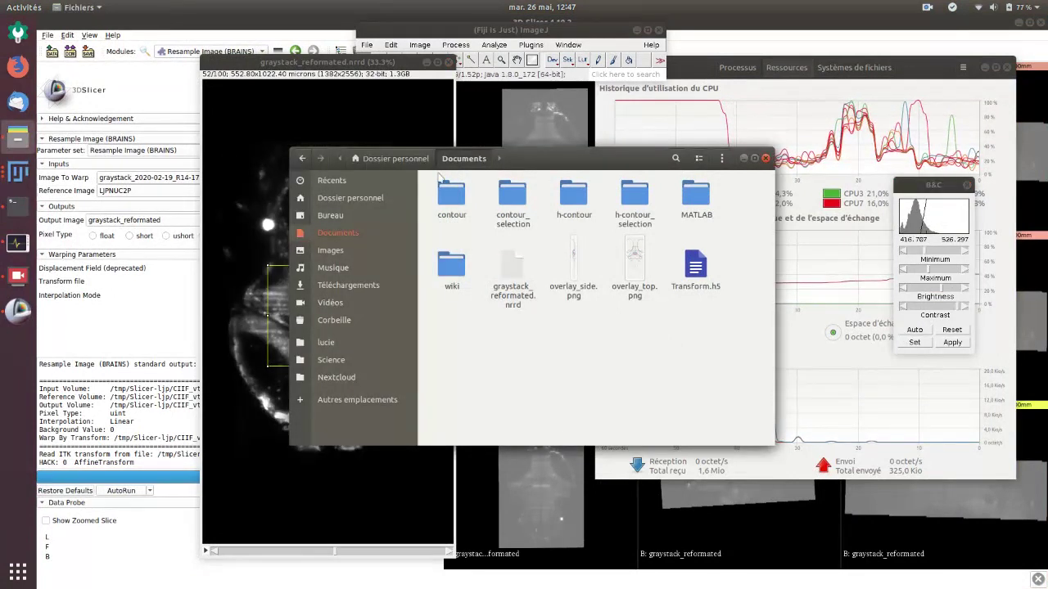
click(395, 158)
double_click(696, 247)
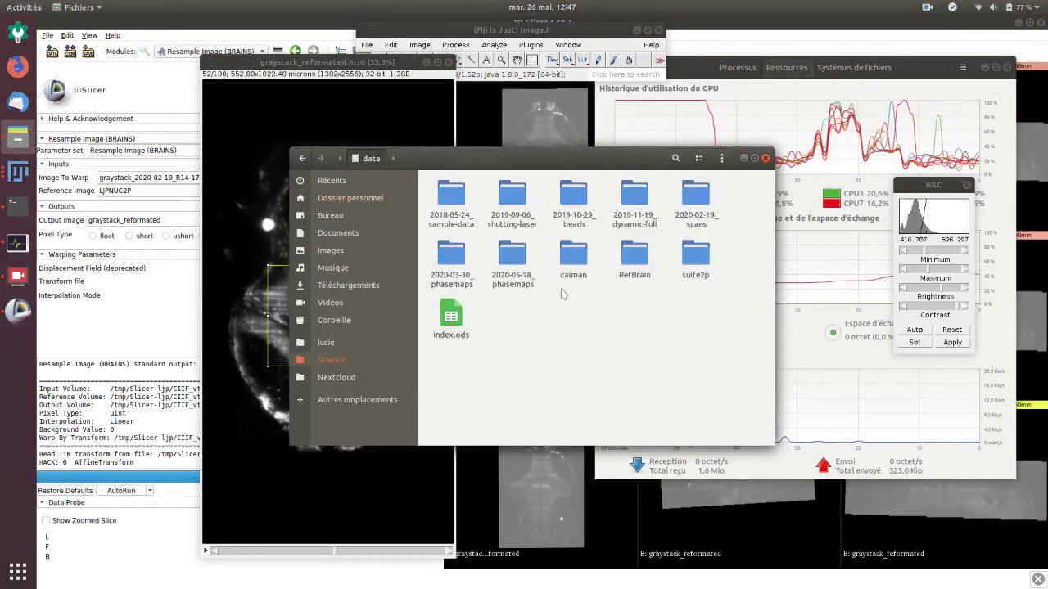
double_click(521, 275)
drag(451, 336, 559, 82)
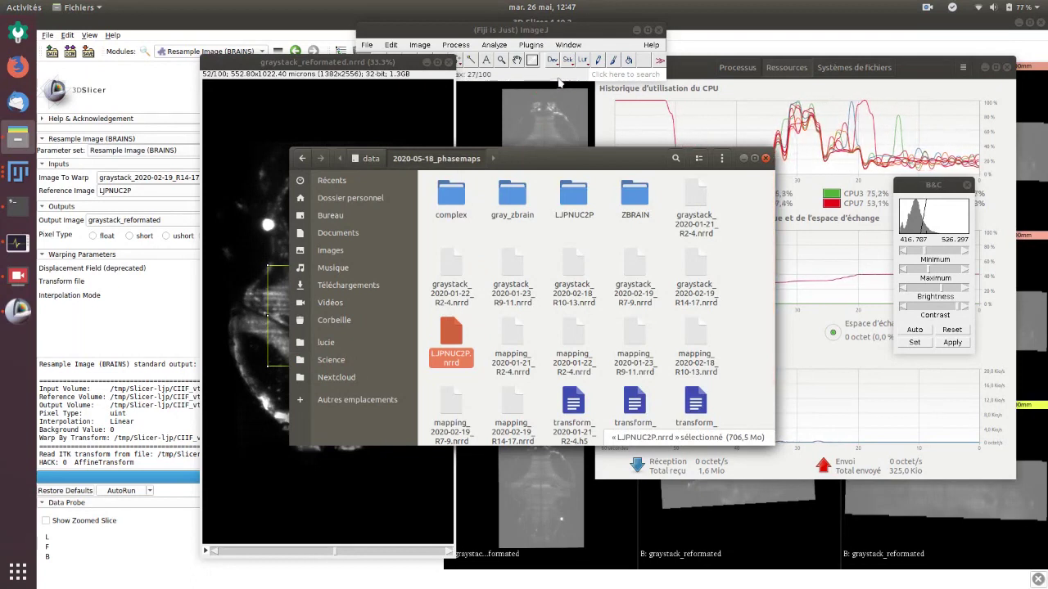
- Merge graystack_reformated in green and LJPNUC2P in magenta into a composite, and check their alignment around slice 55
click(419, 45)
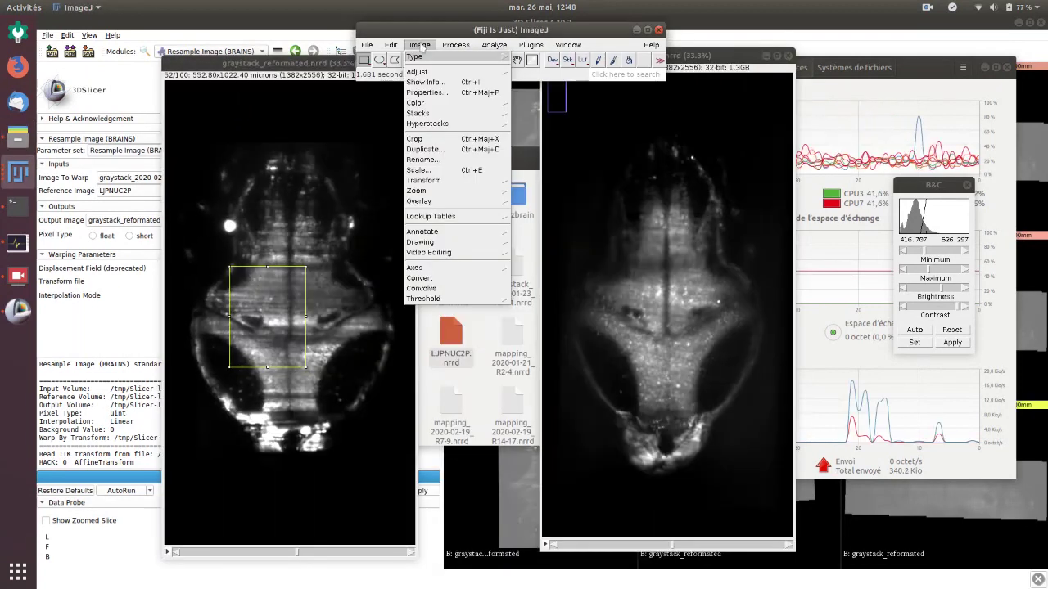
mouse_move(441, 105)
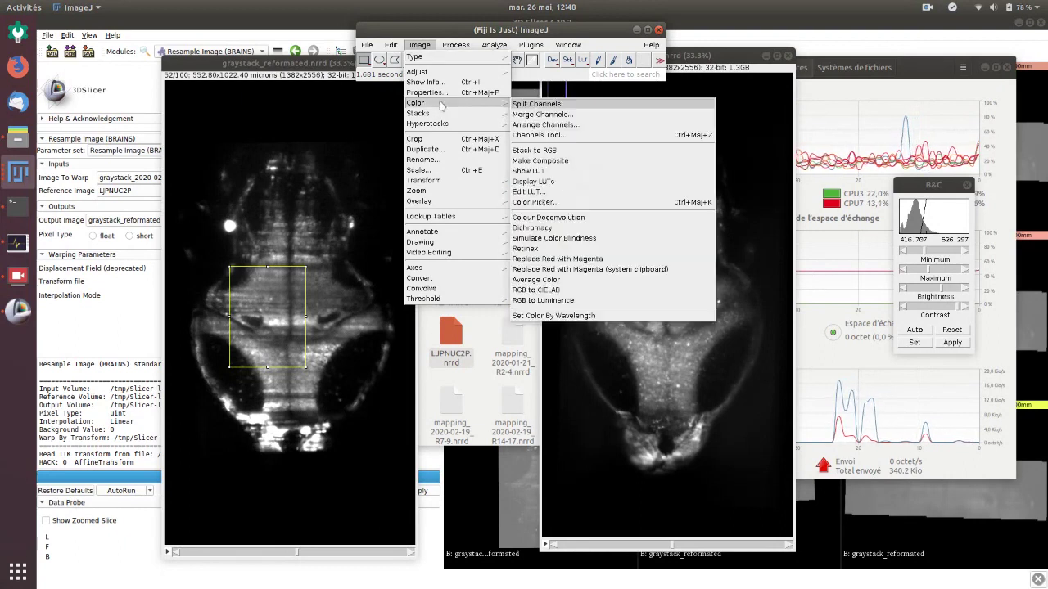
click(541, 114)
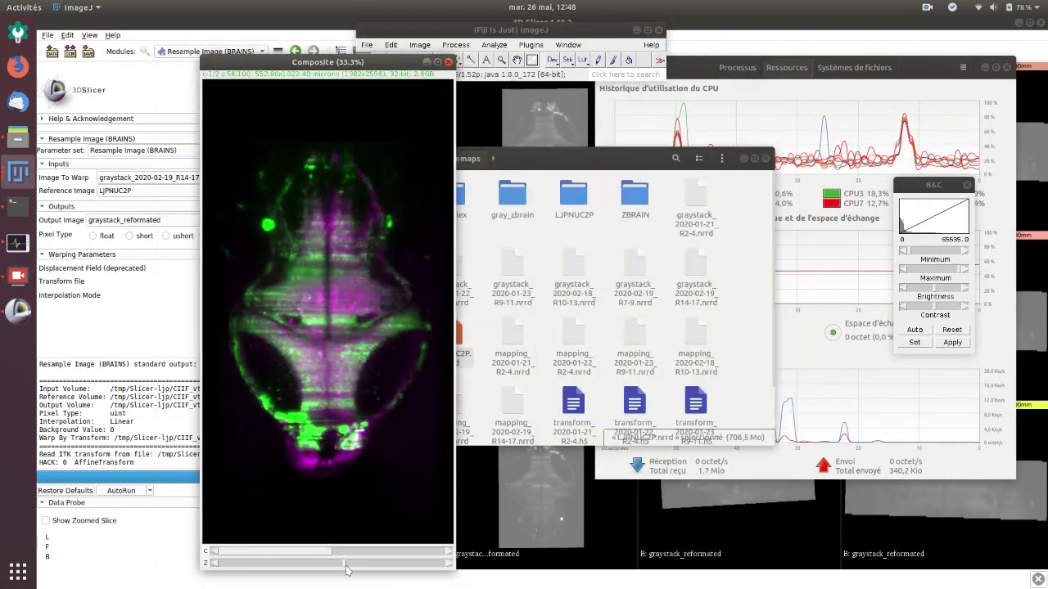
drag(346, 569, 341, 565)
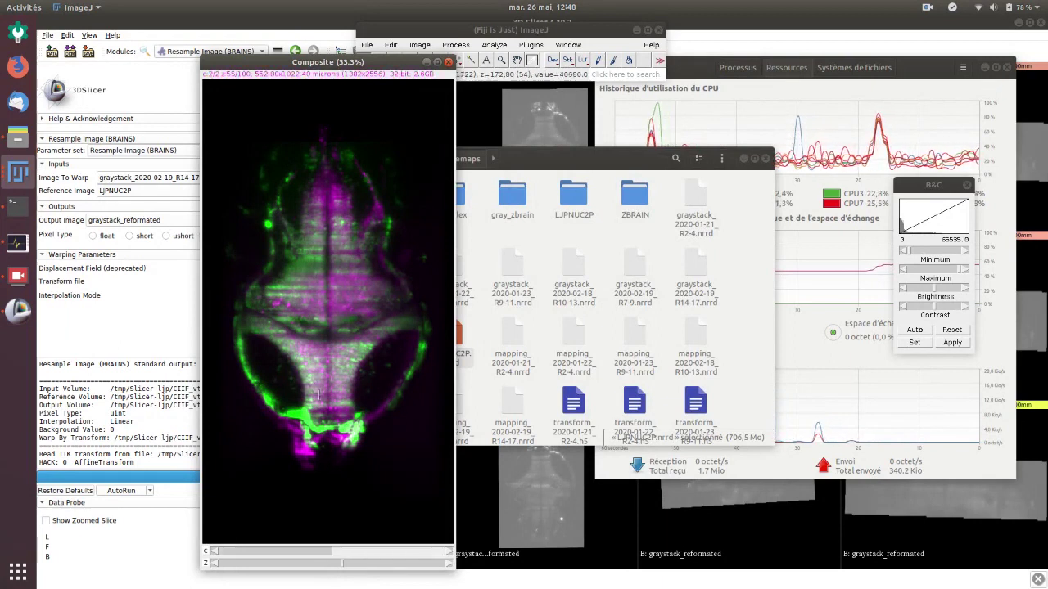
mouse_move(343, 563)
mouse_down()
mouse_move(402, 564)
mouse_move(321, 567)
mouse_move(346, 565)
mouse_up()
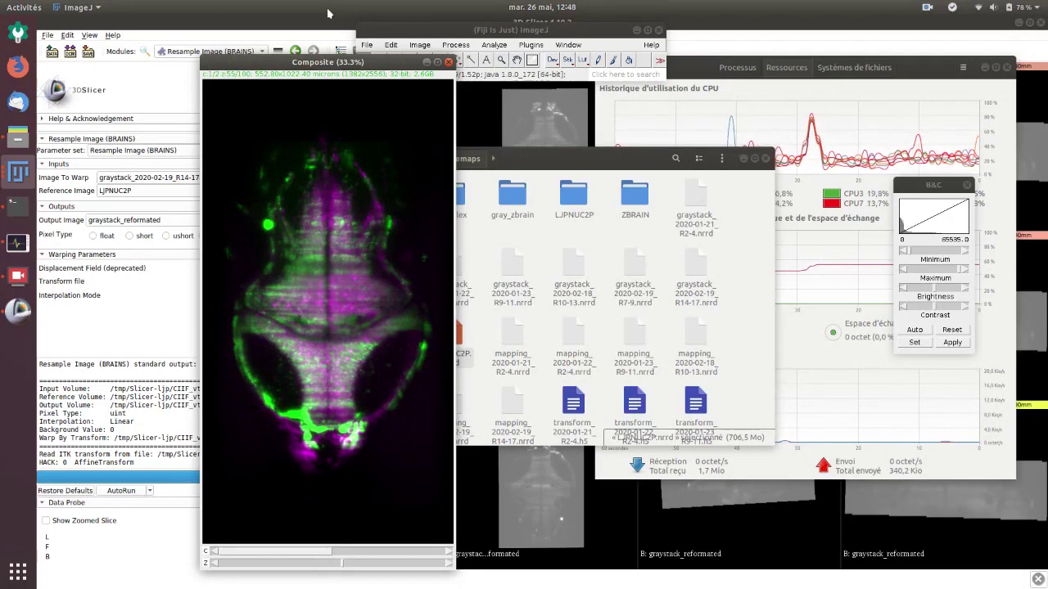